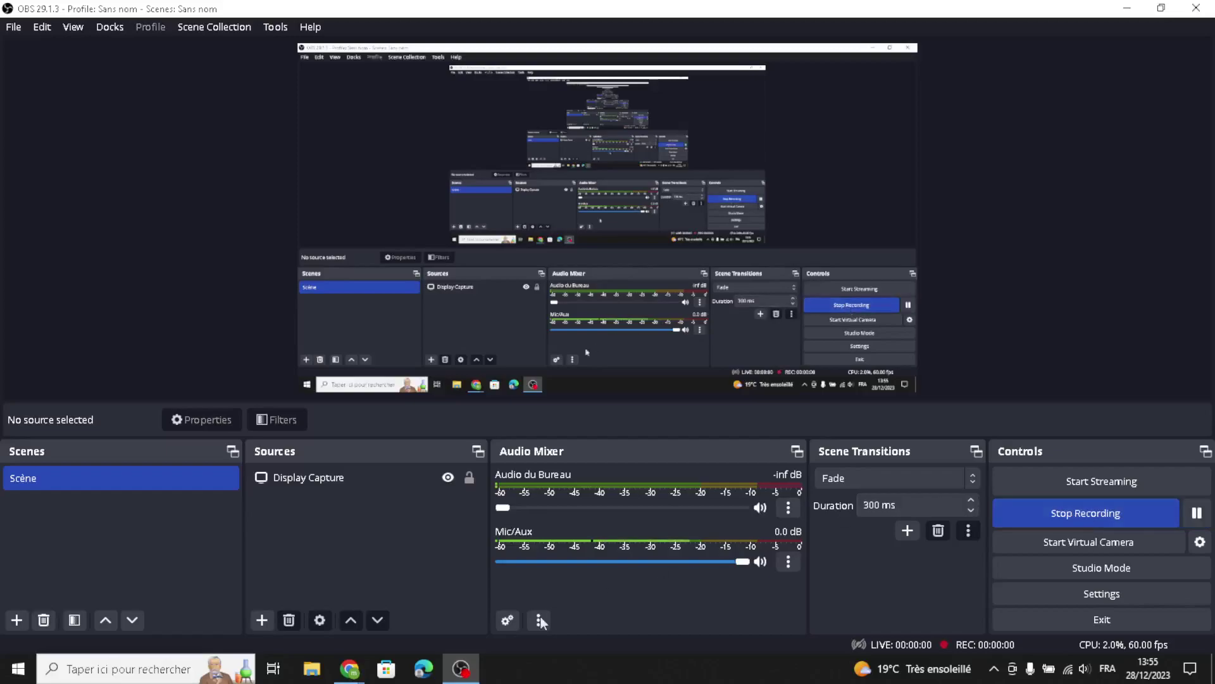
Step: Start the OBS screen recording and bring the Wix Studio design-choice page into view
left_click(460, 669)
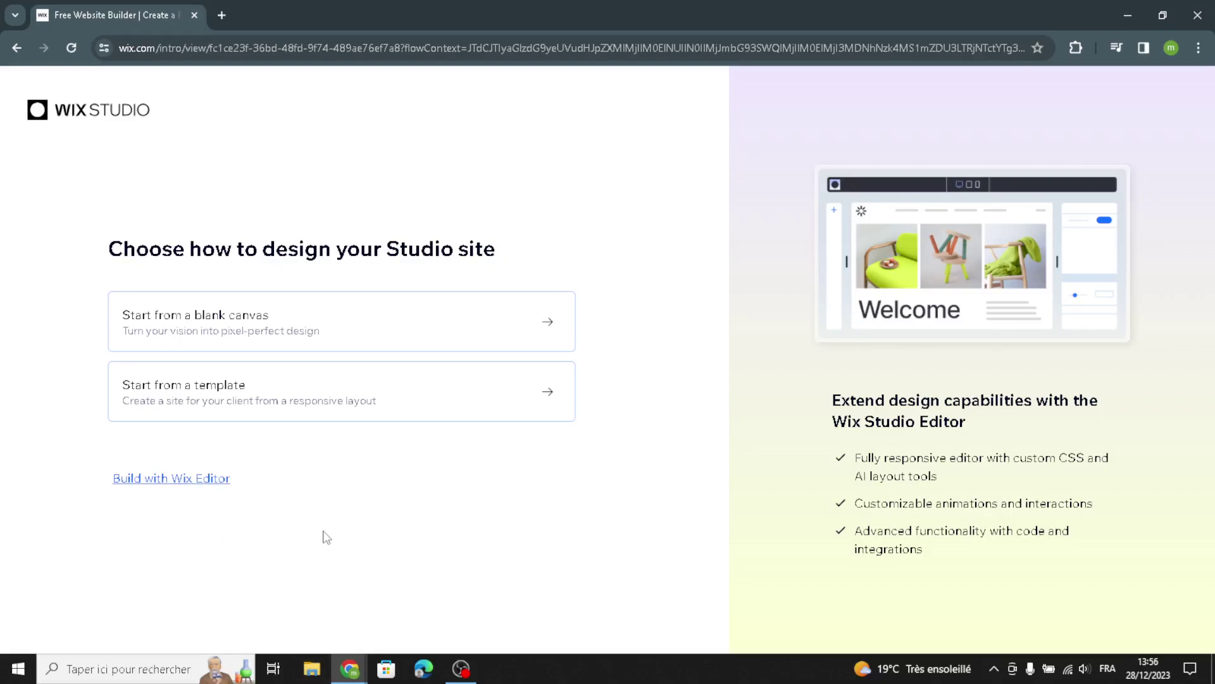
Step: Choose the classic Wix Editor without AI and set the website type to Music Equipment Store
left_click(185, 481)
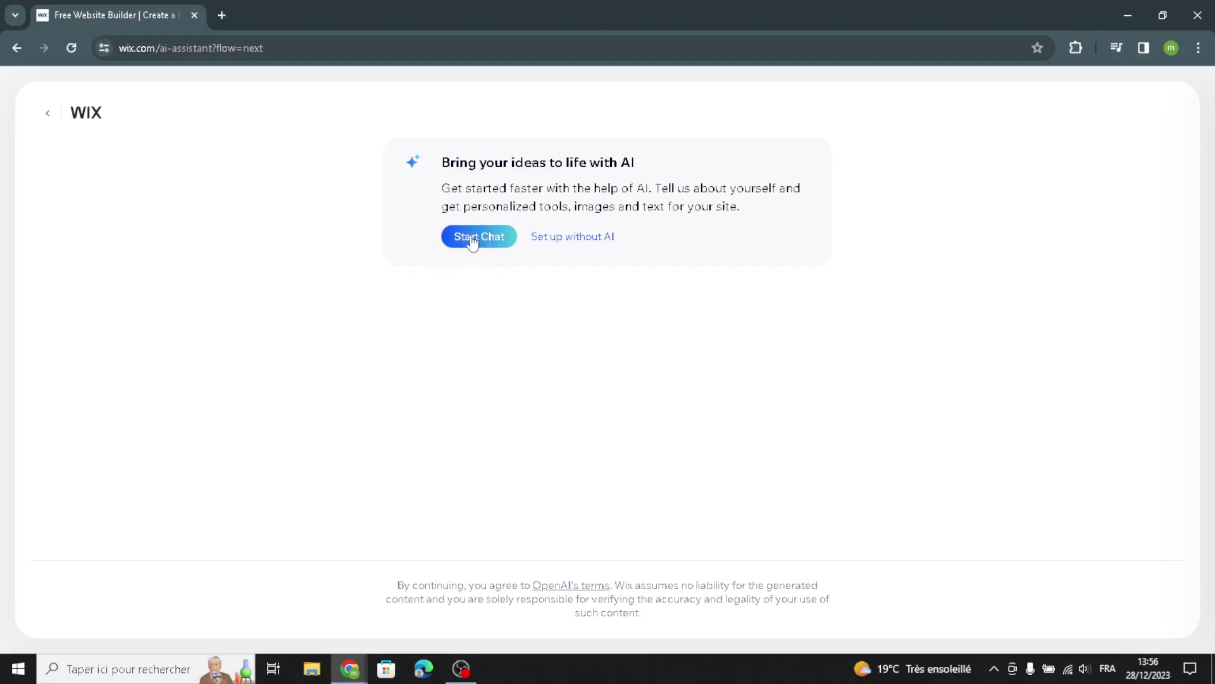
left_click(557, 238)
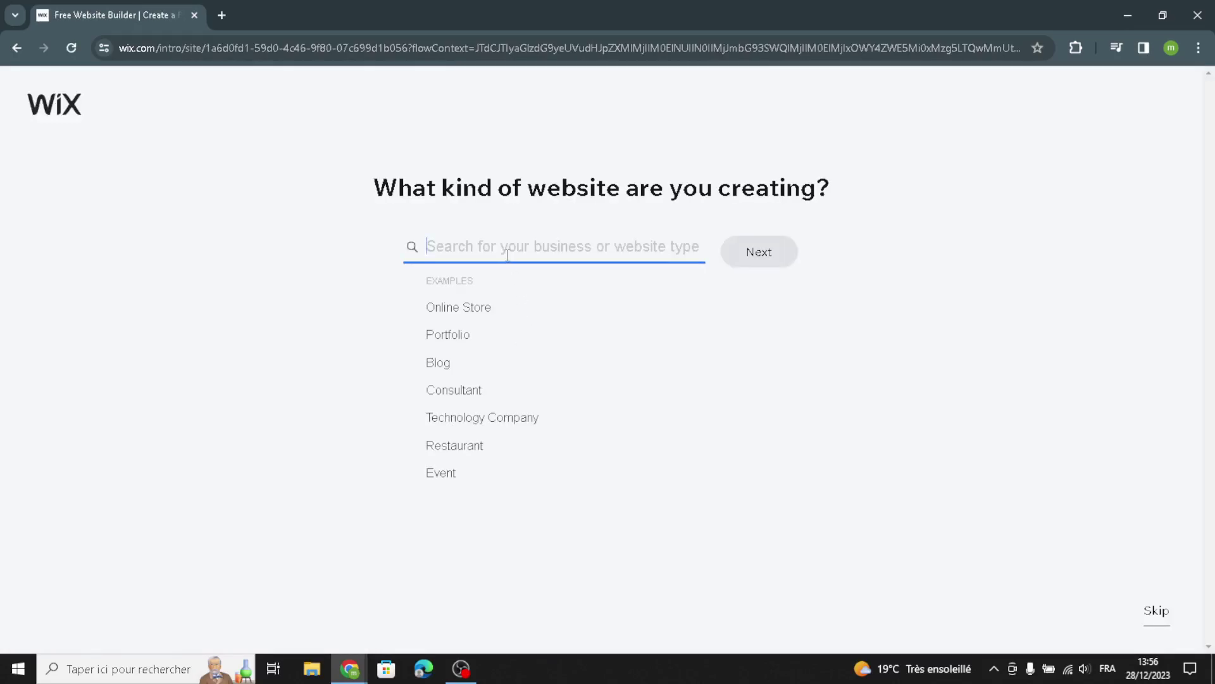
type("musi")
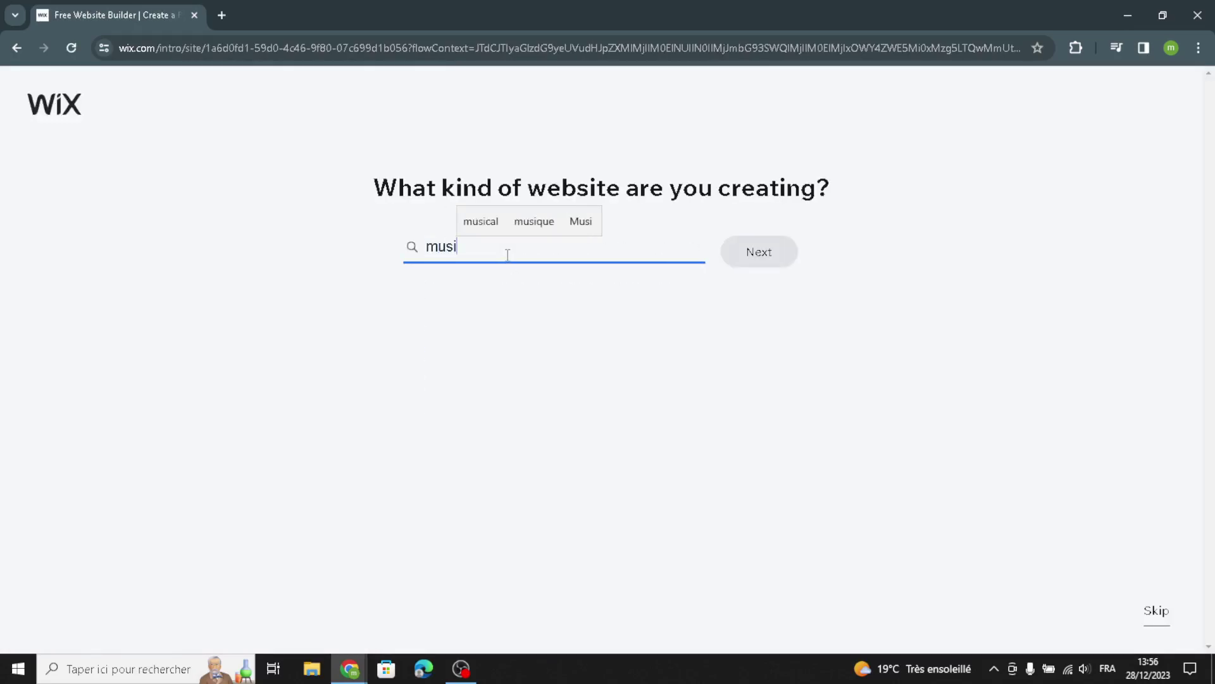
type("cal equi")
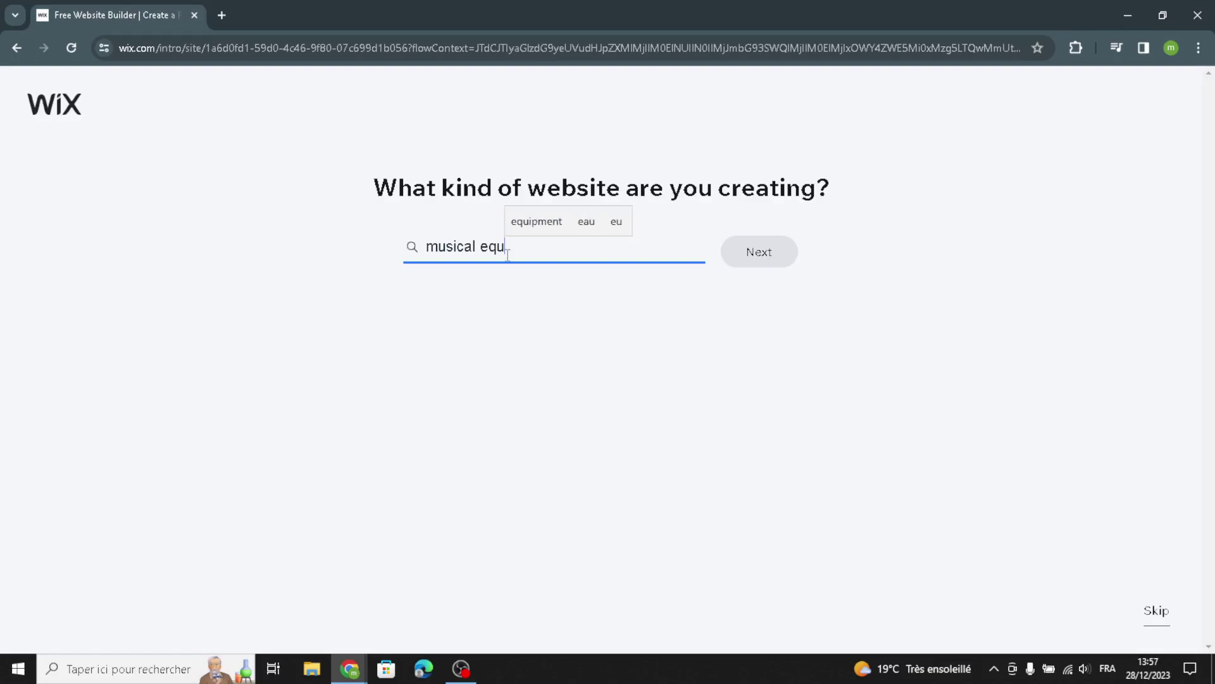
left_click(538, 221)
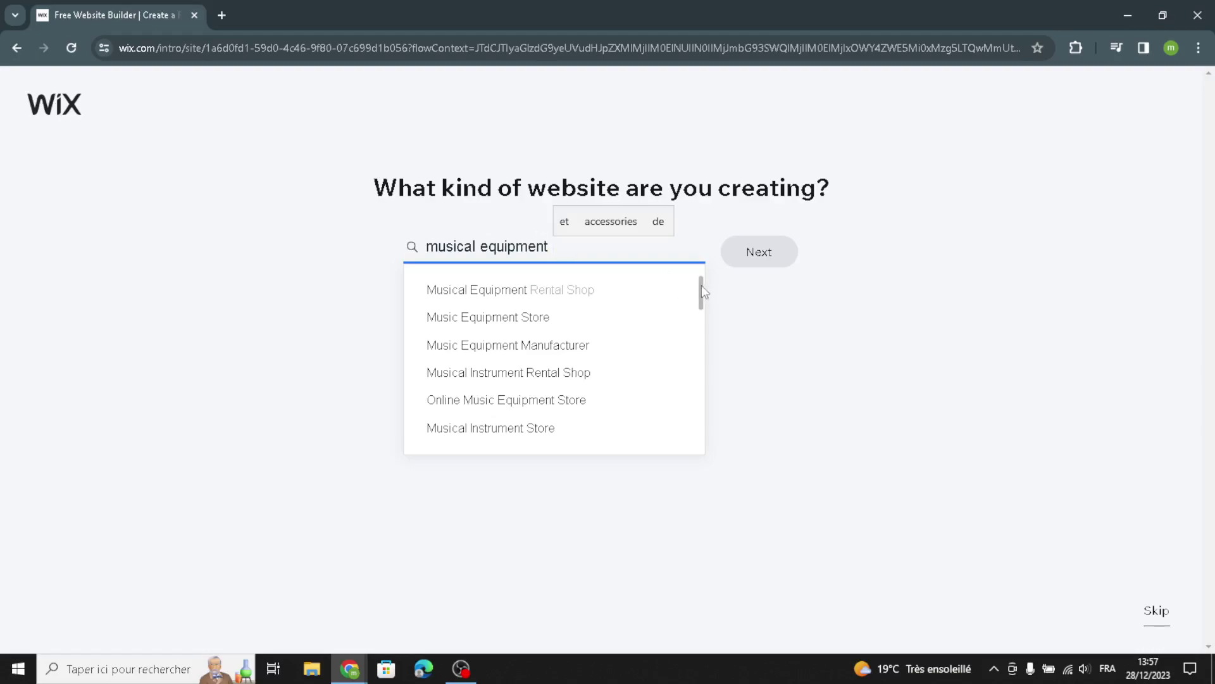
mouse_move(699, 285)
left_mouse_down()
mouse_move(702, 307)
mouse_move(703, 278)
left_mouse_up()
left_click(565, 323)
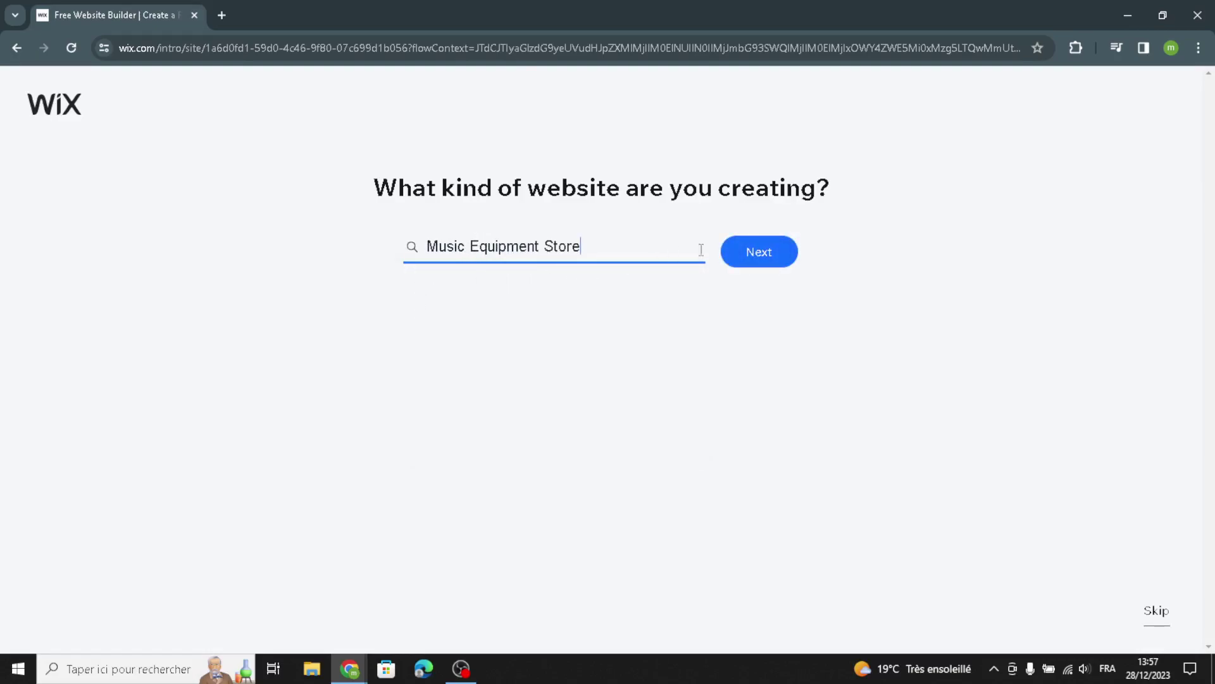
left_click(740, 252)
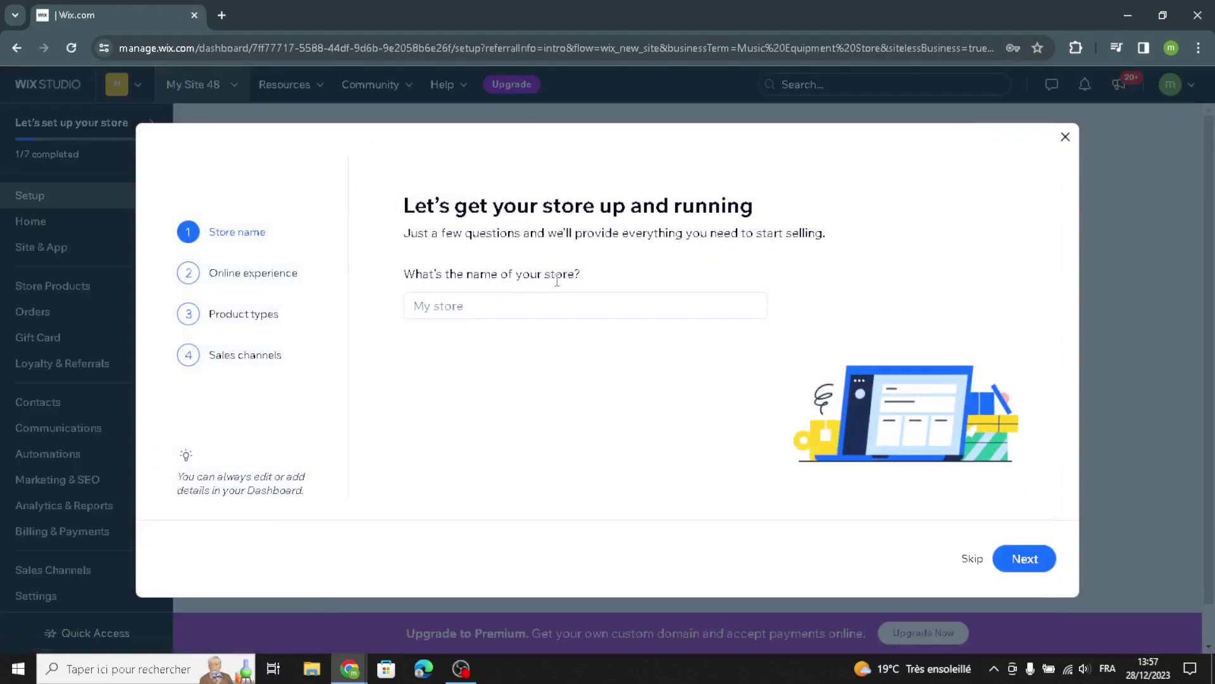
Step: Name the store MelodyMart and move past the online experience question
left_click(452, 307)
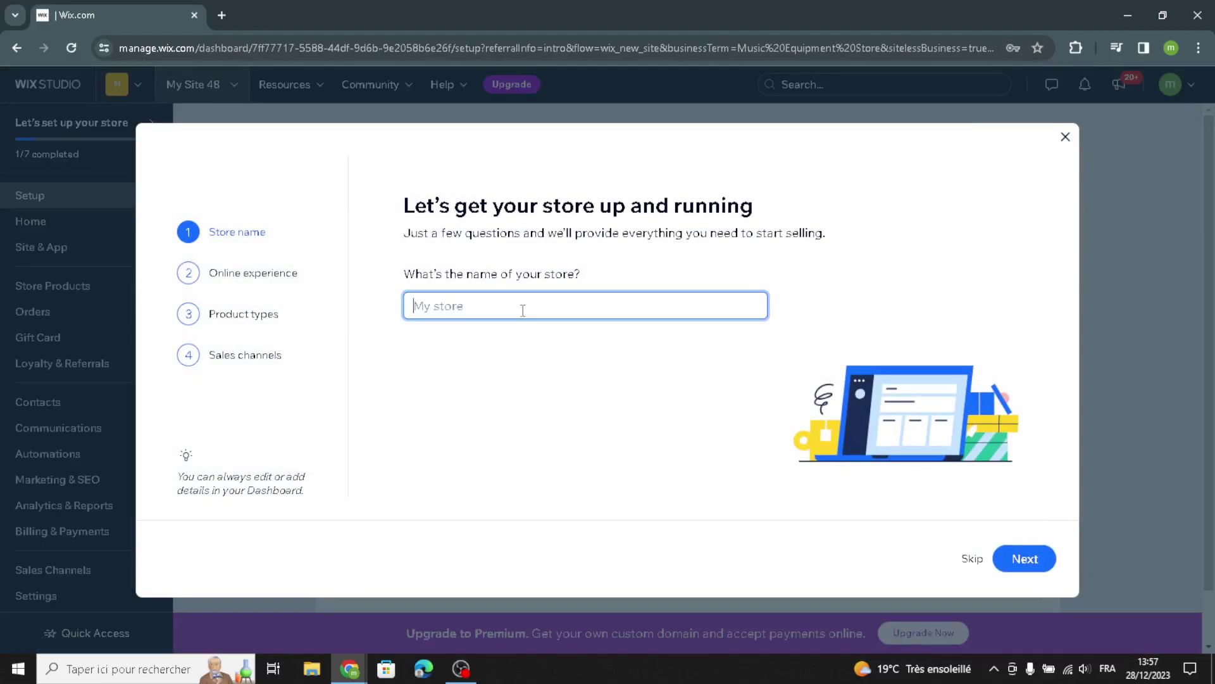
type("MelodyMart")
left_click(1025, 558)
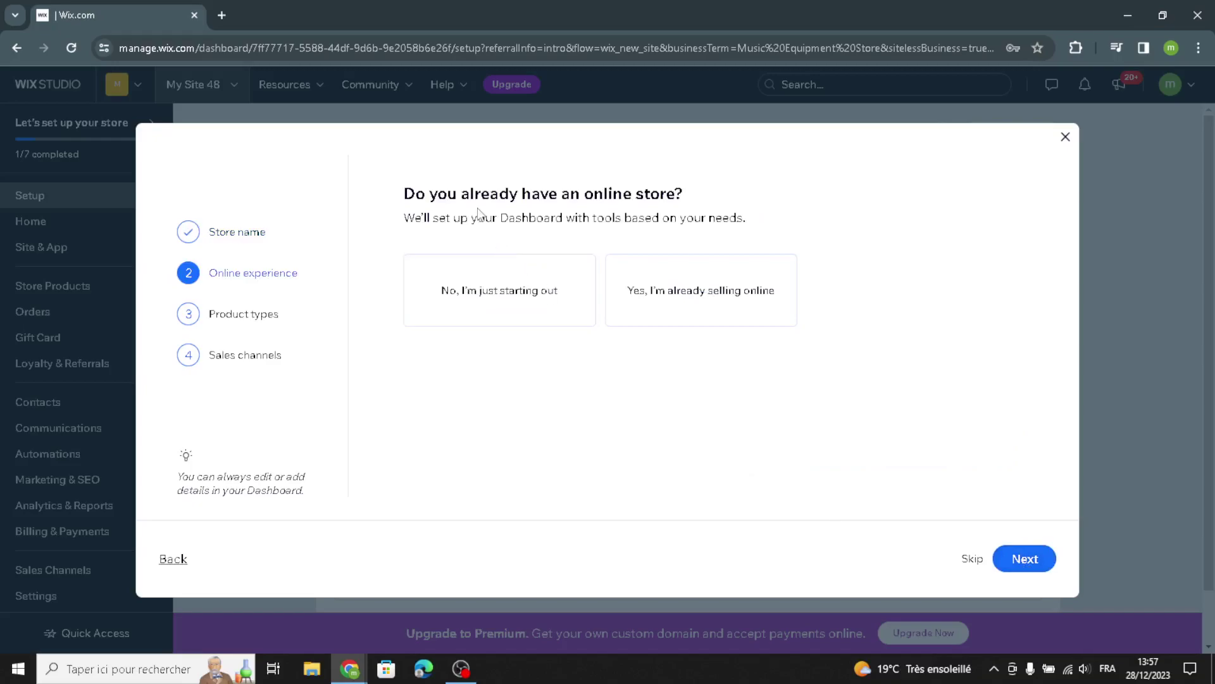
left_click(1051, 563)
Step: Sell physical products through the mobile app and marketplaces, then continue to the dashboard
left_click(453, 291)
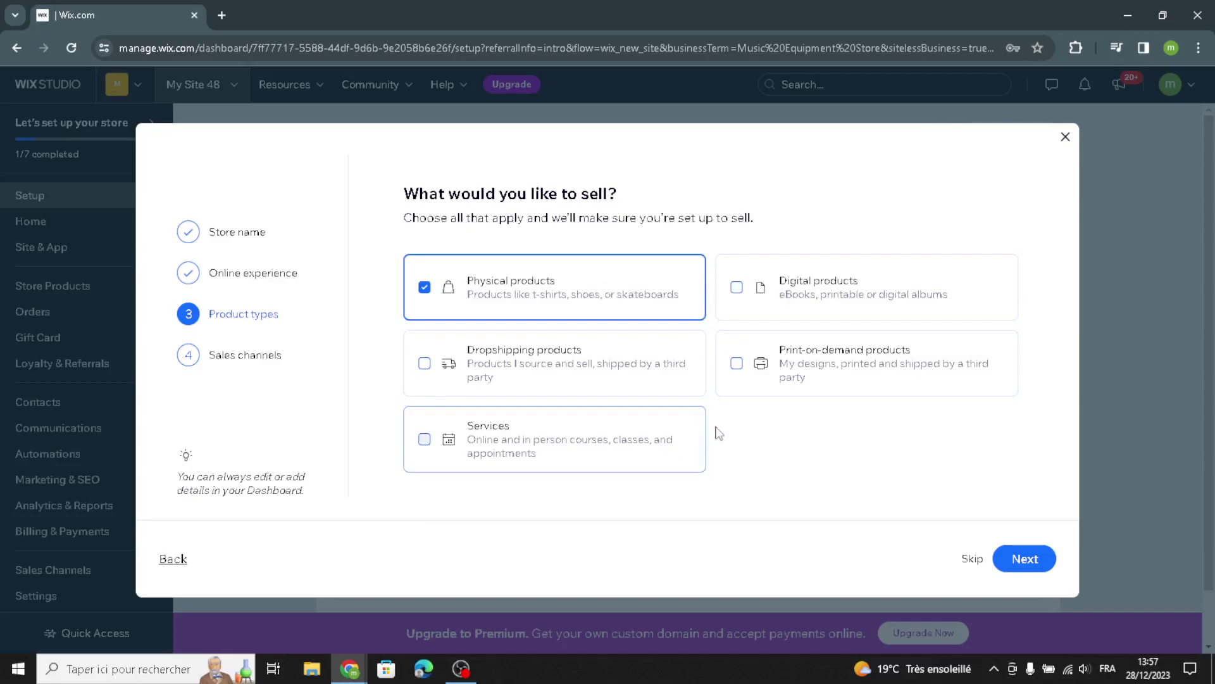
left_click(1022, 559)
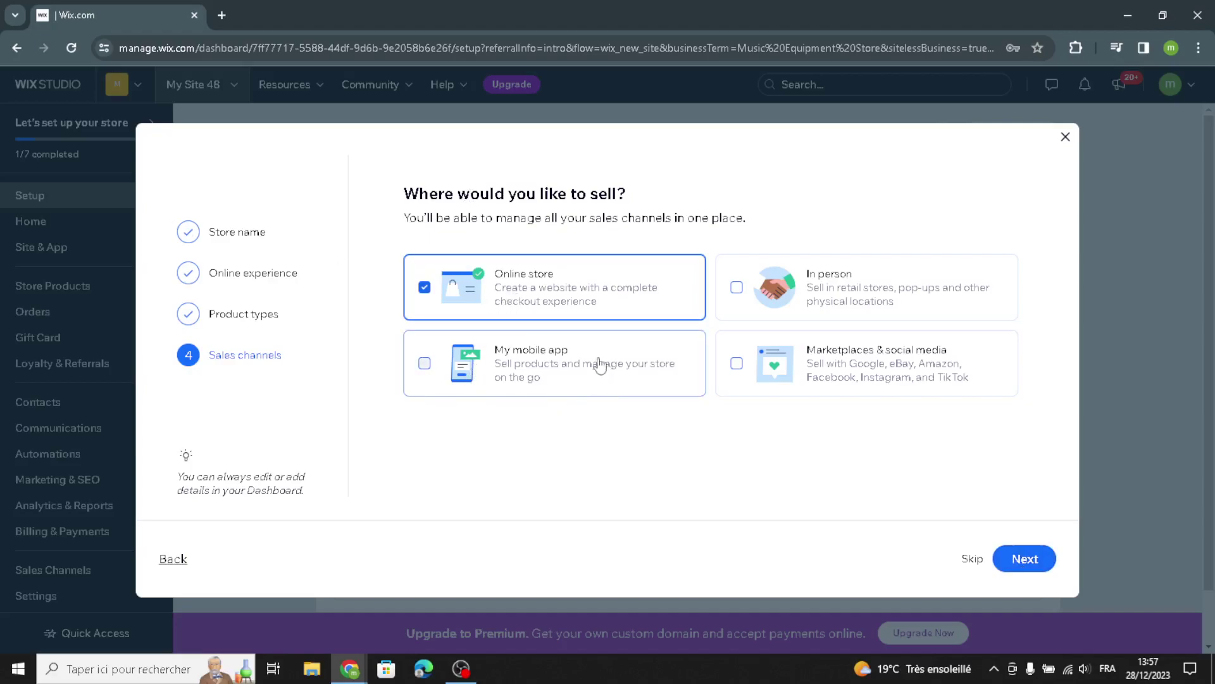
left_click(493, 353)
left_click(867, 389)
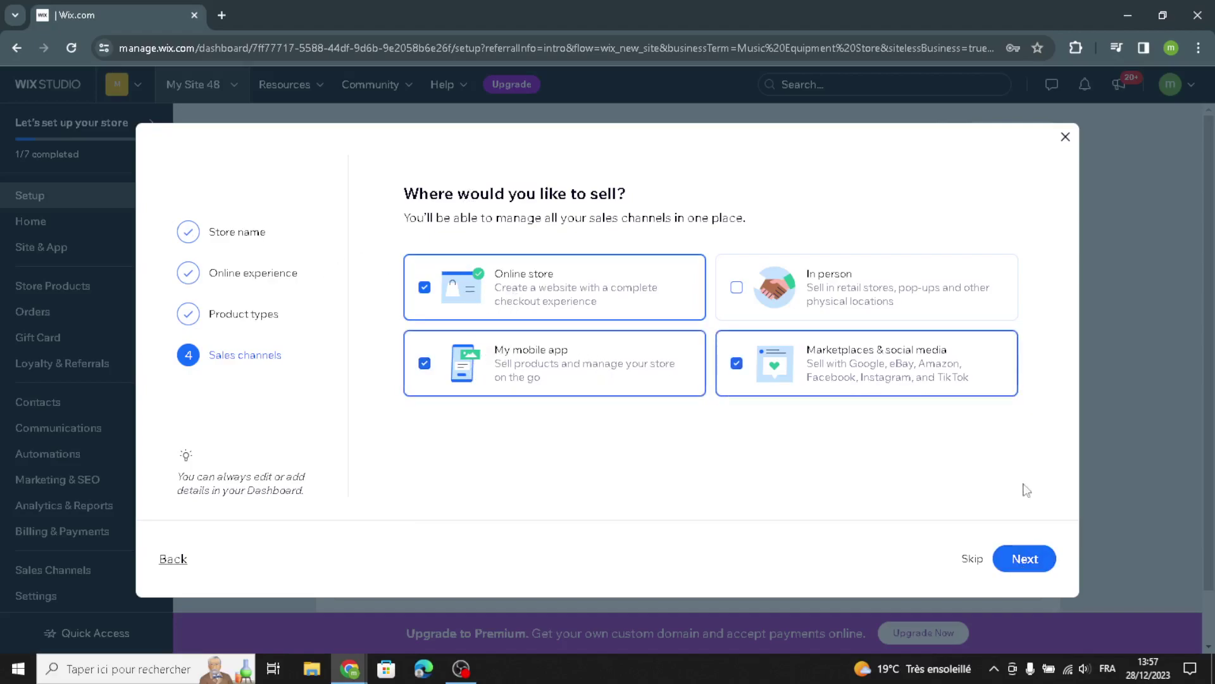
left_click(1020, 558)
left_click(633, 373)
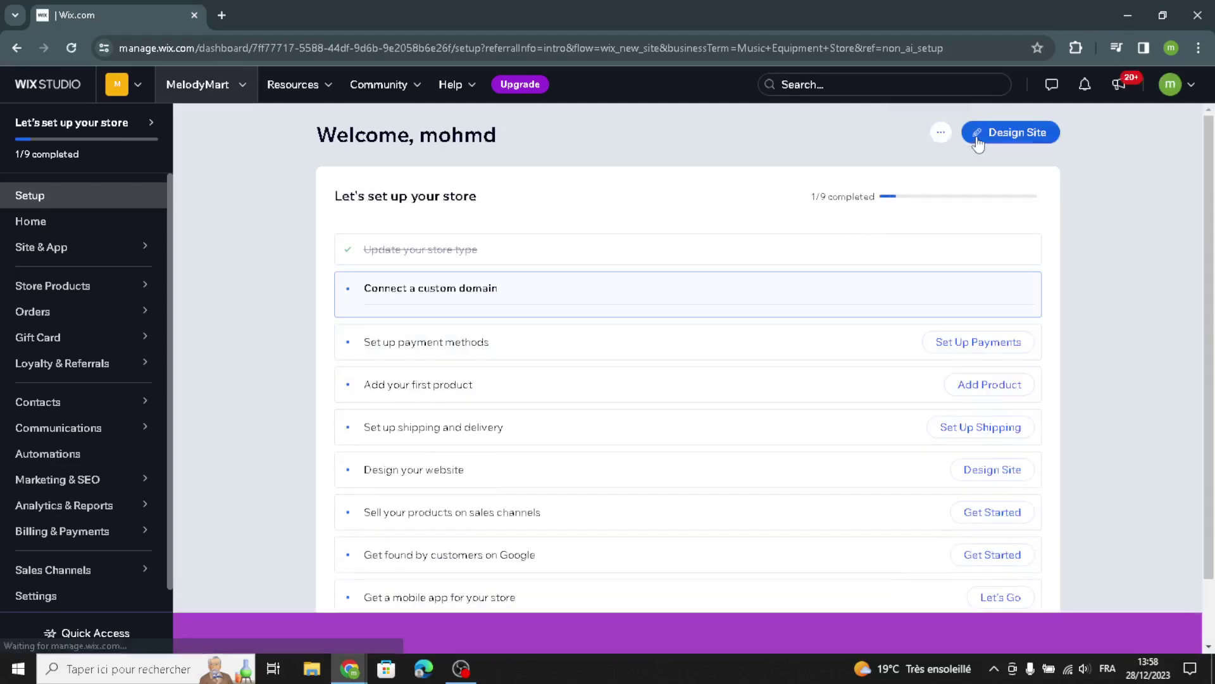
Step: Let Wix create the site, keep the business info, and pick the GRAND theme
left_click(977, 140)
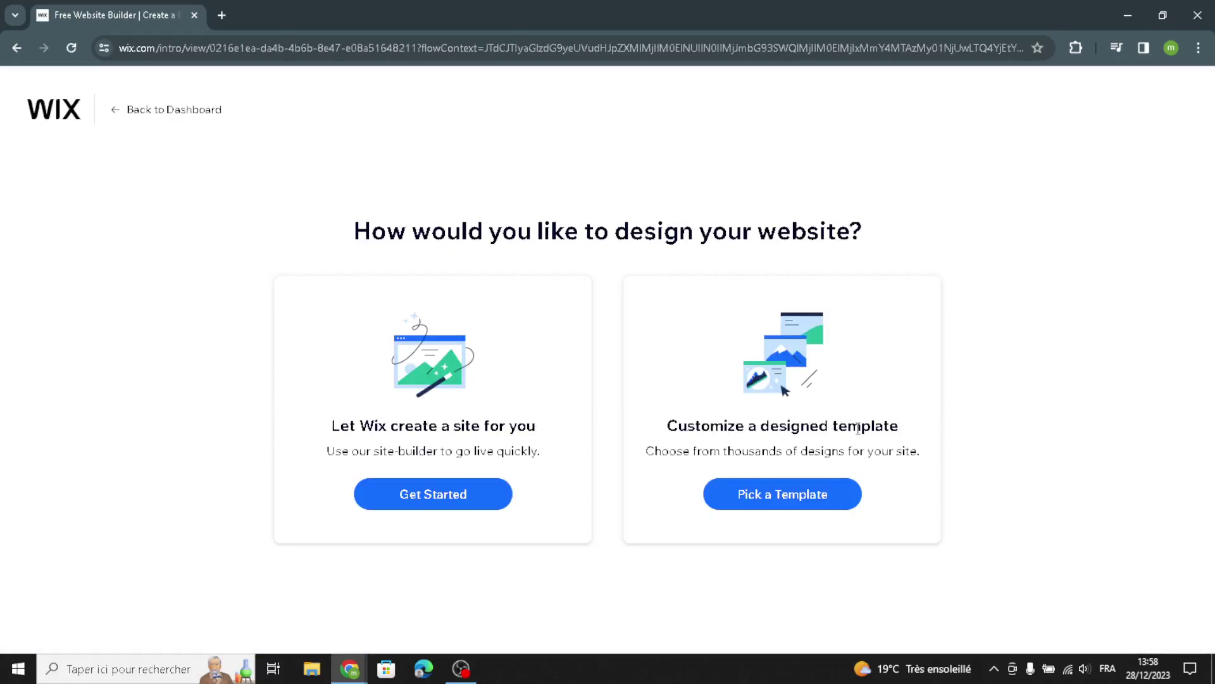
left_click(399, 495)
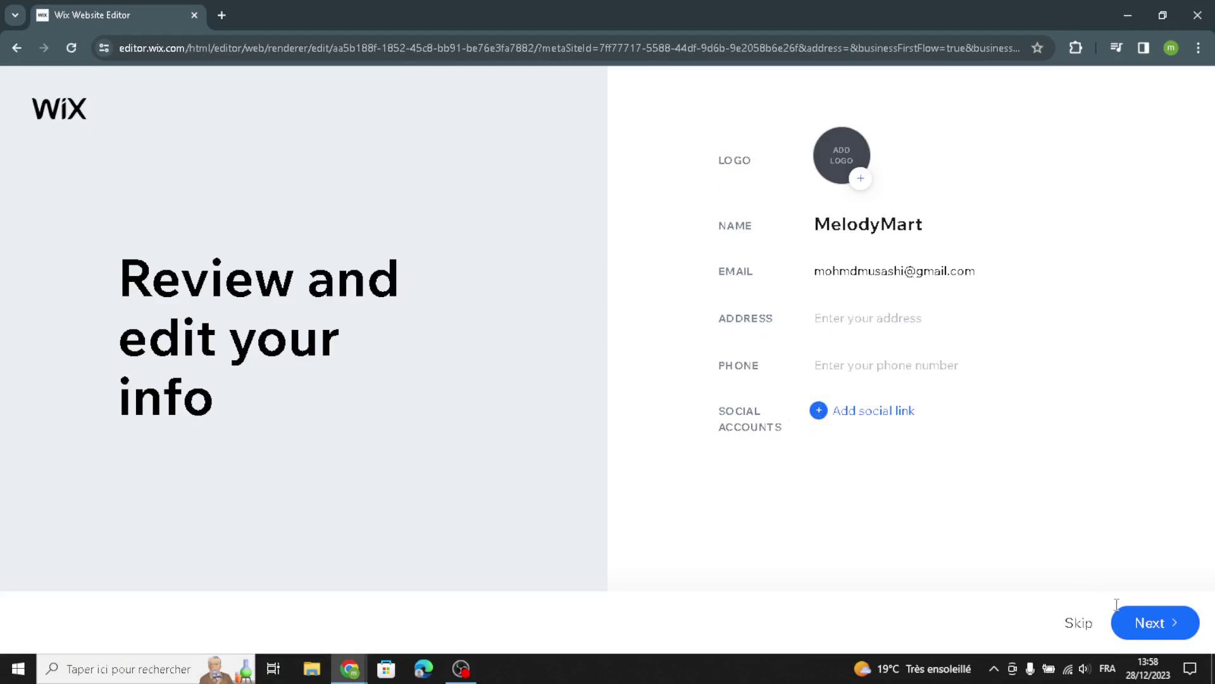
left_click(1153, 620)
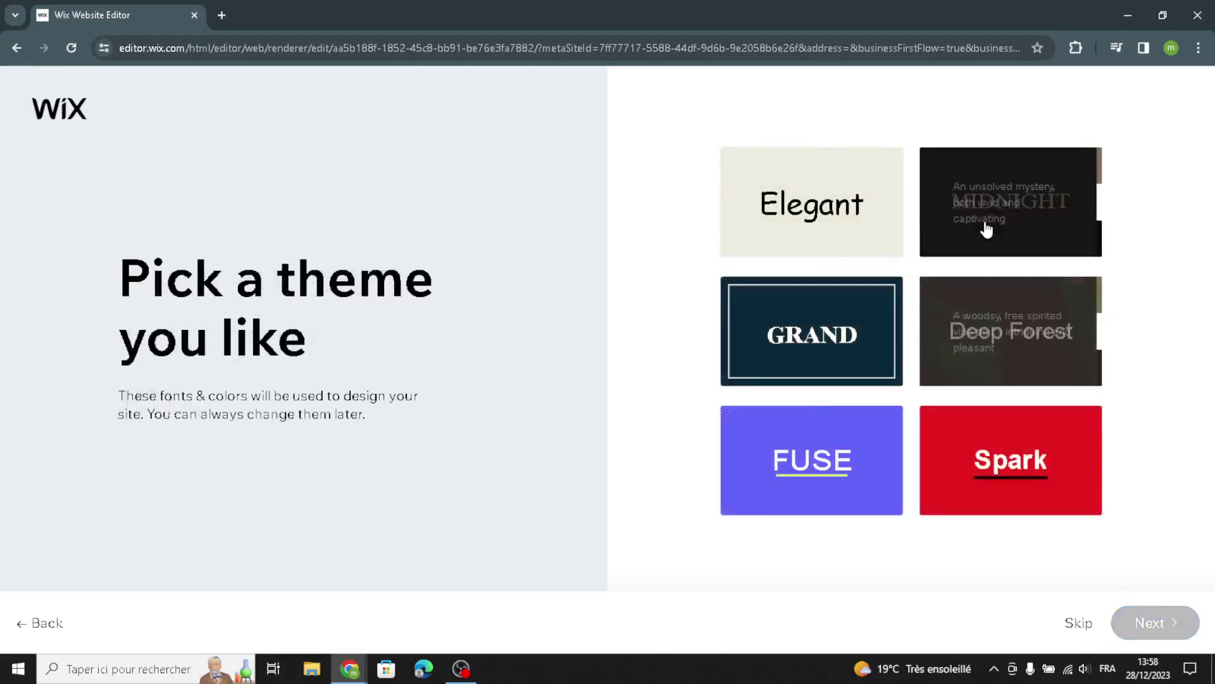
left_click(817, 377)
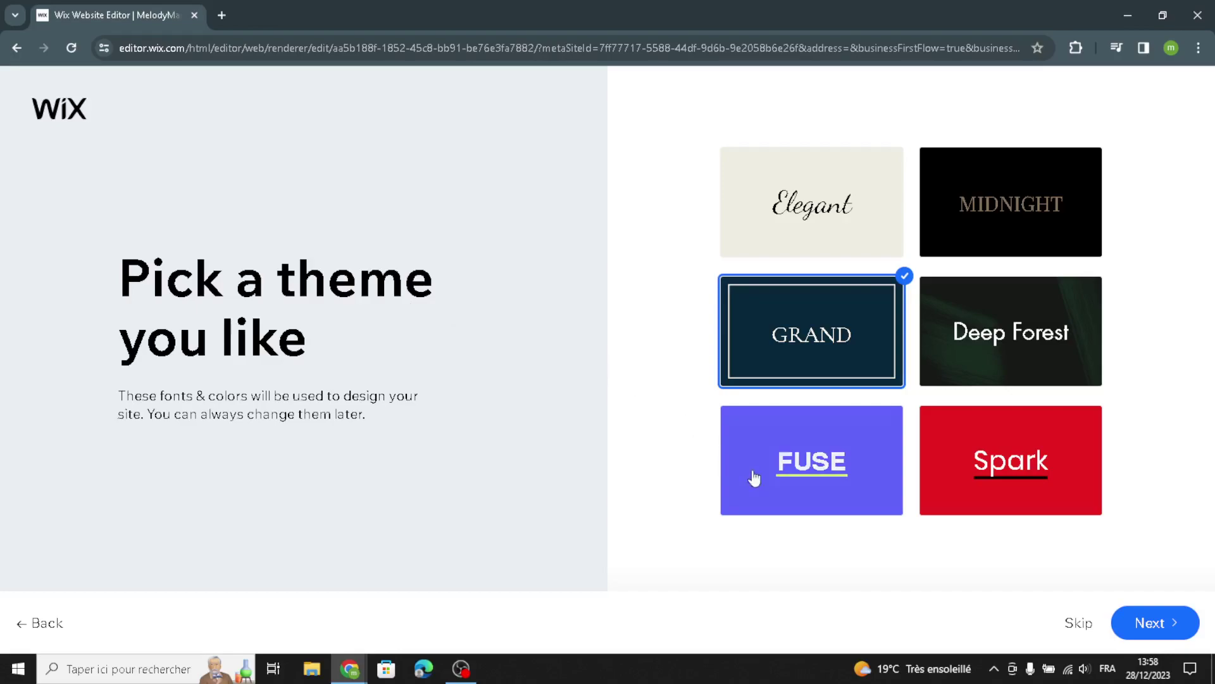
left_click(1150, 623)
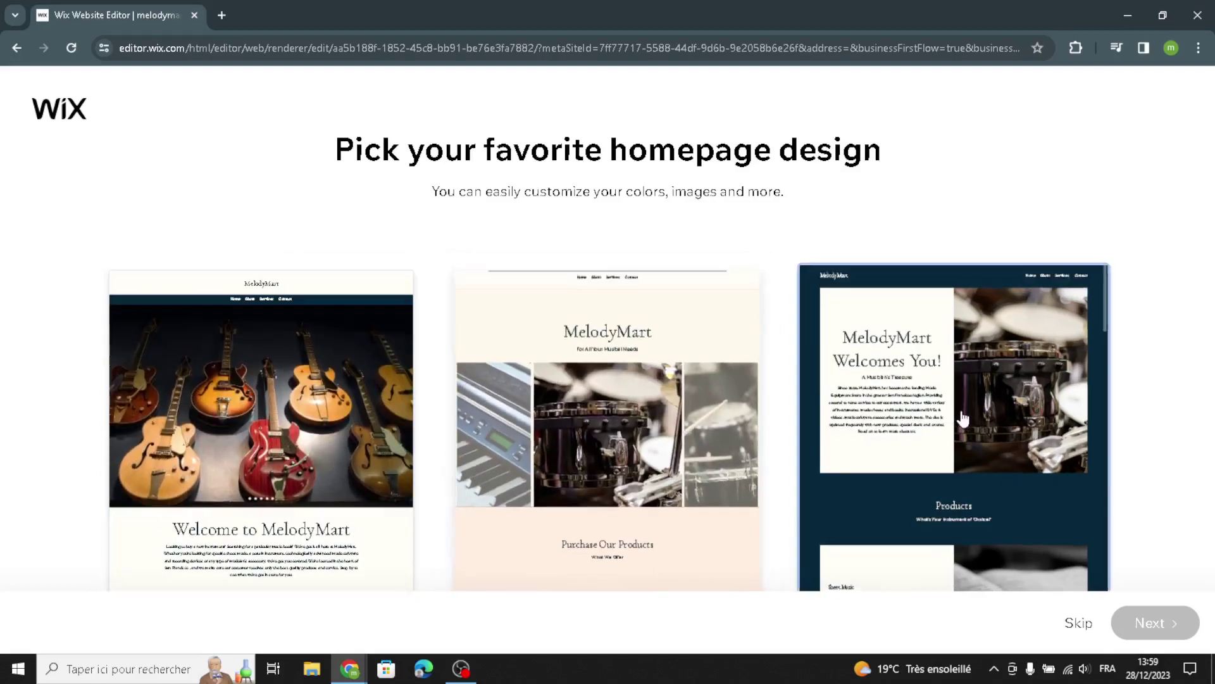
Step: Pick the dark navy homepage design, skip extra pages, and open the site in the editor
left_click(962, 414)
left_click(1156, 624)
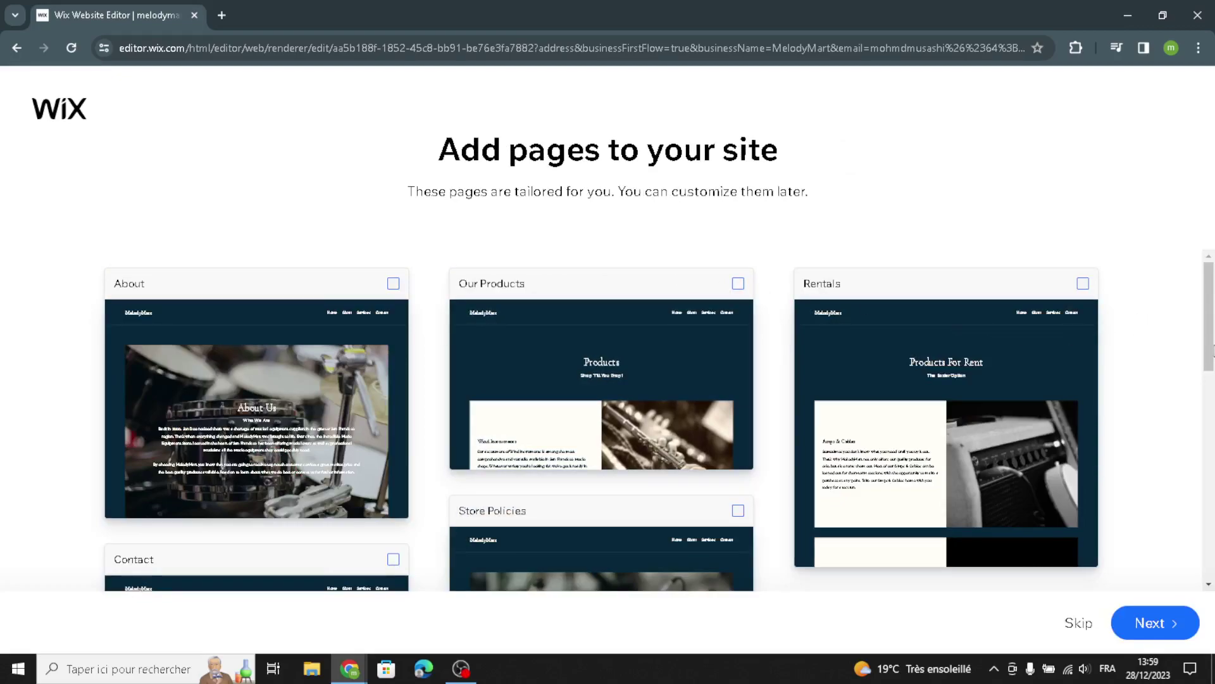
scroll(1207, 319, "down", 5)
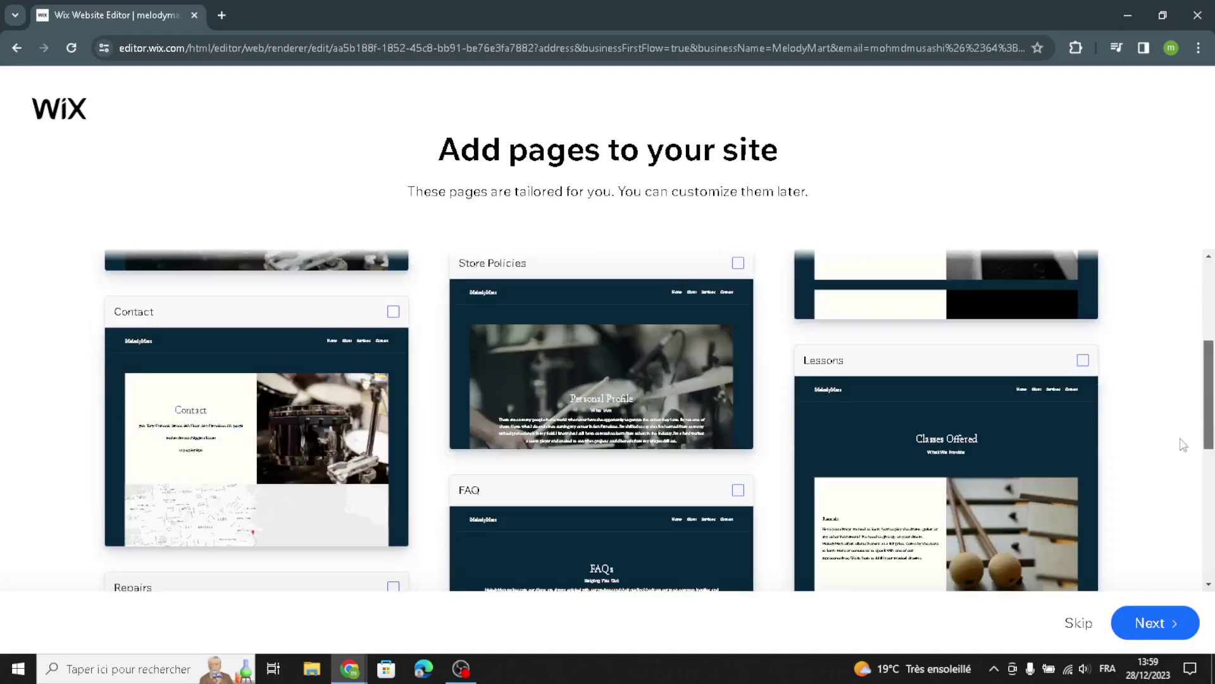
left_click(1128, 630)
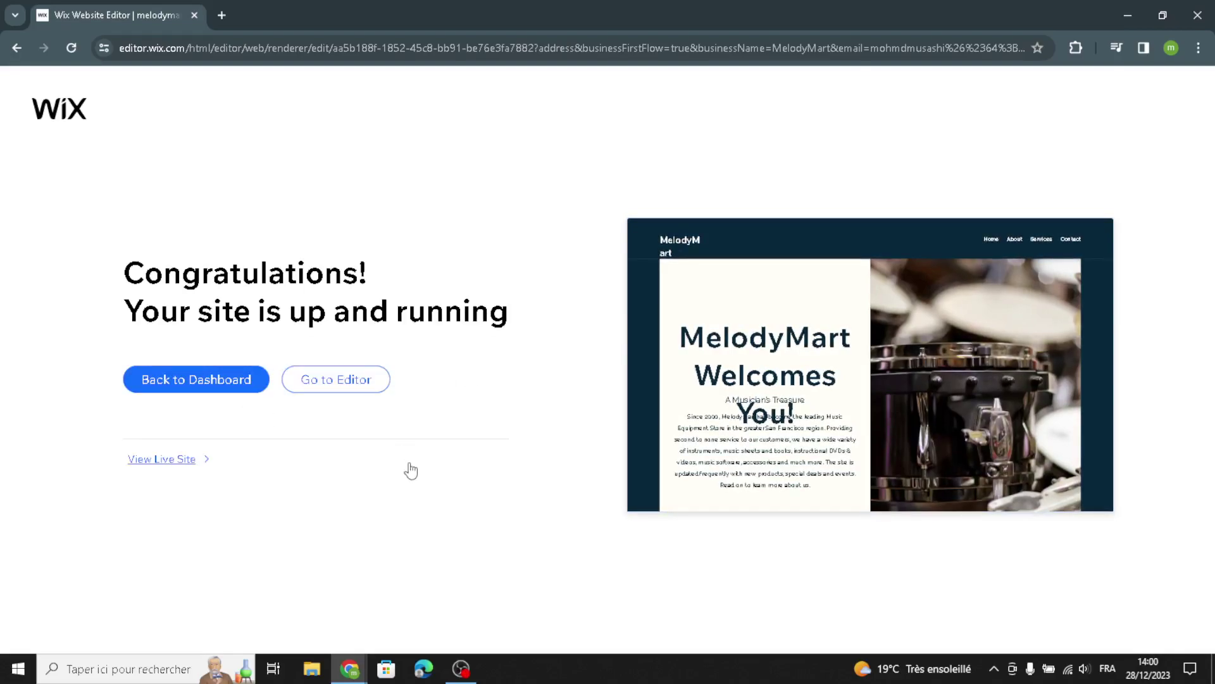
left_click(362, 382)
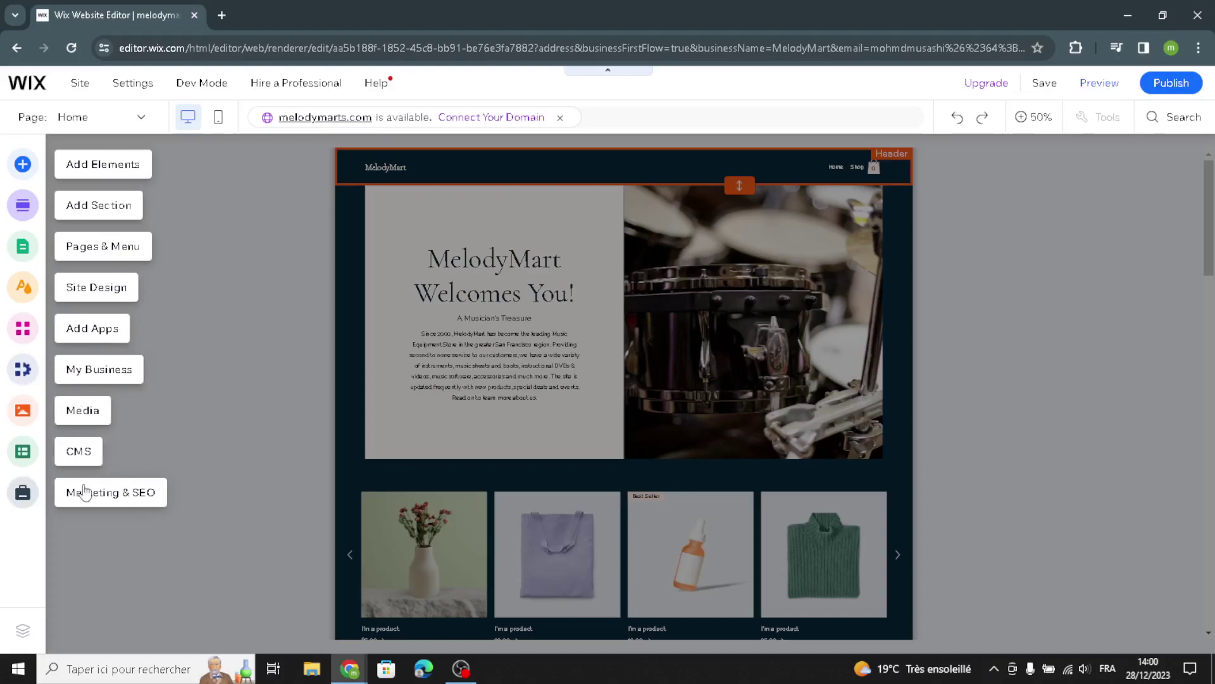
Step: Browse the title and paragraph text presets and the image elements in Add Elements
left_click(99, 163)
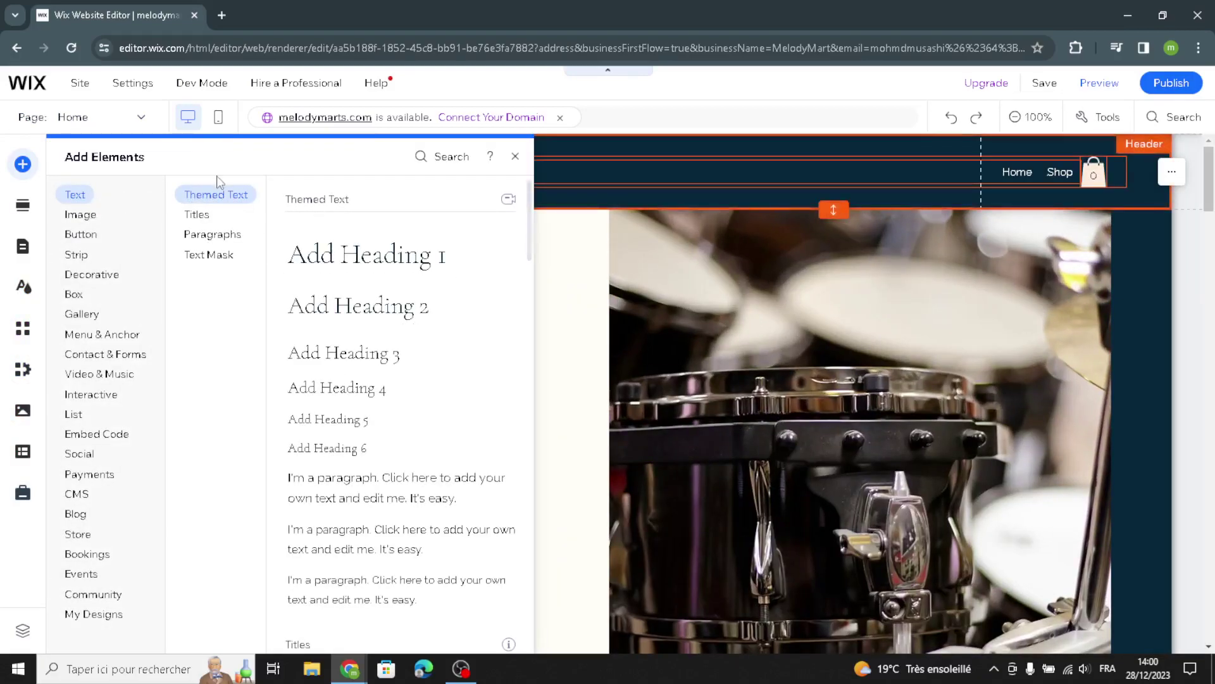
left_click(197, 214)
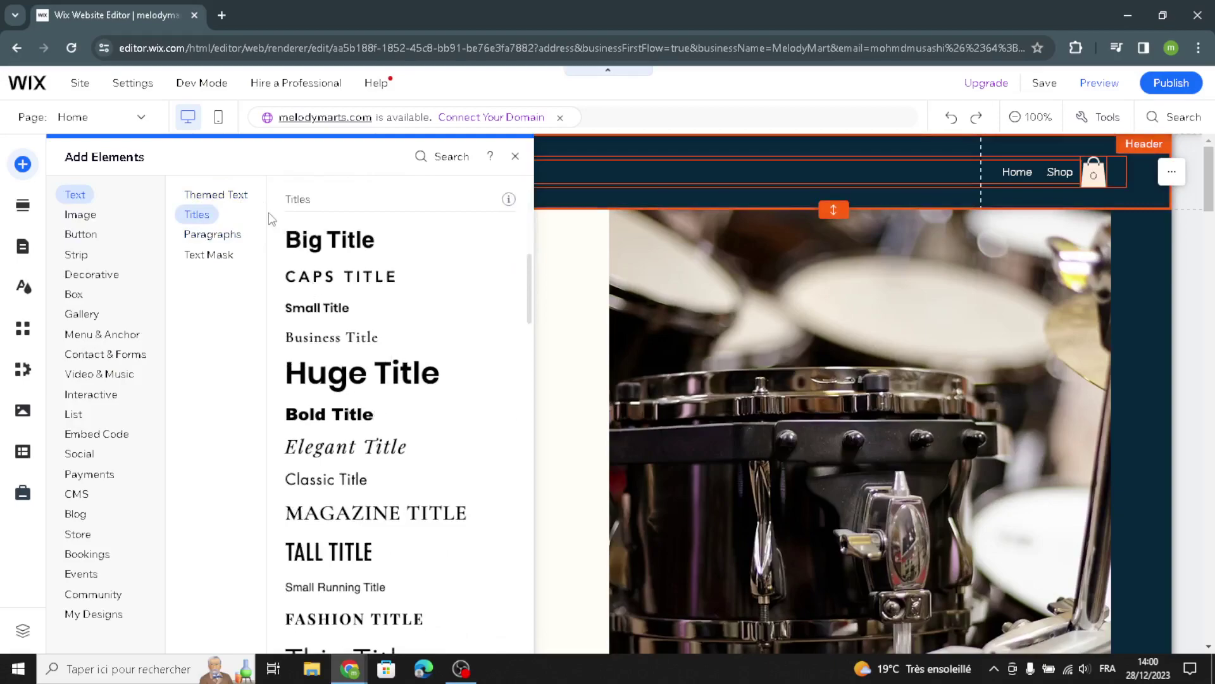
left_click(212, 235)
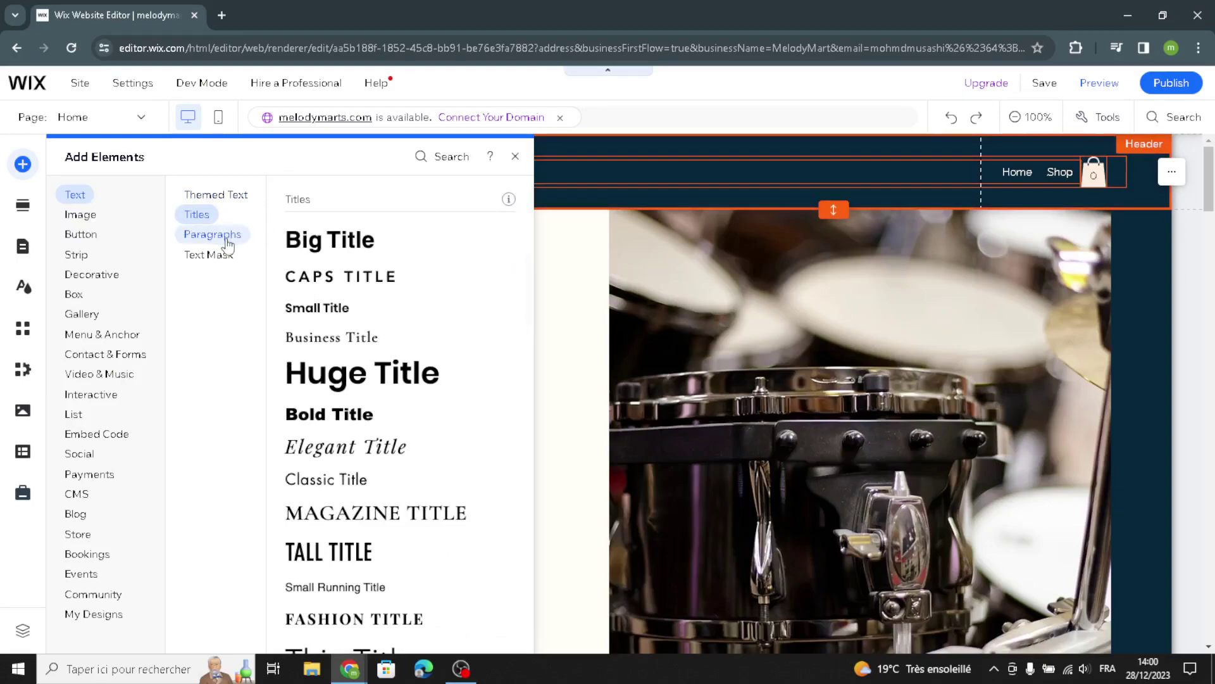
left_click(91, 219)
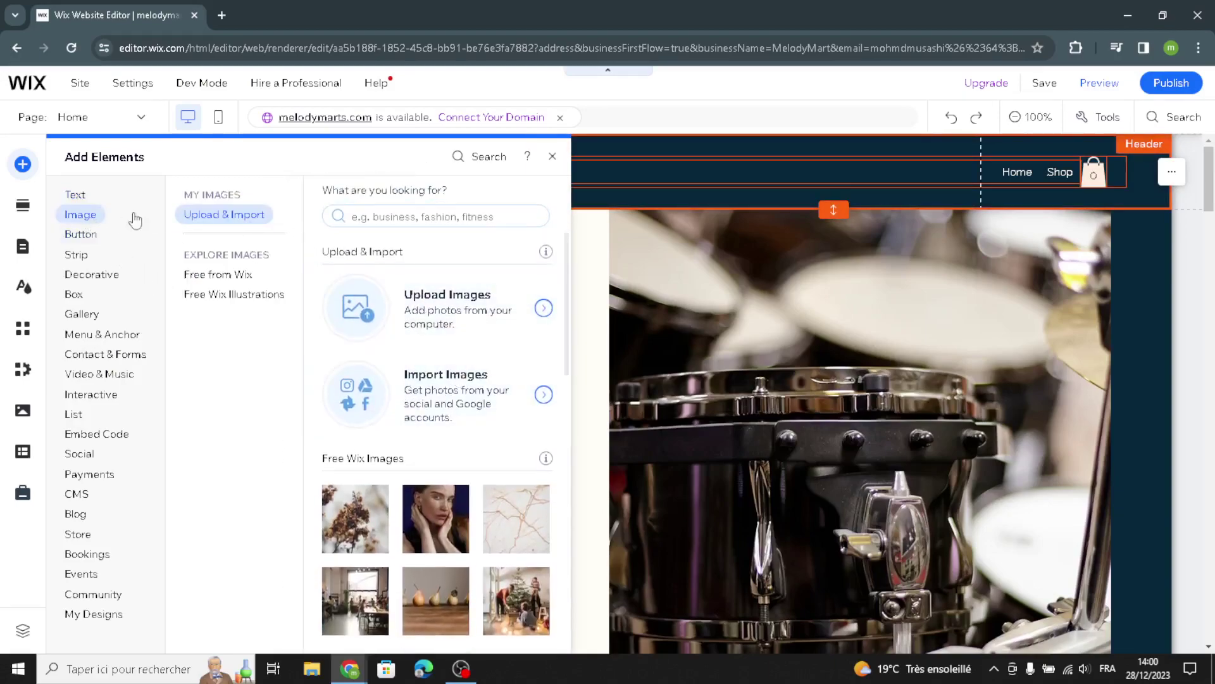
Step: Browse the text and icon, icon, document, pay and PayPal button presets
left_click(80, 239)
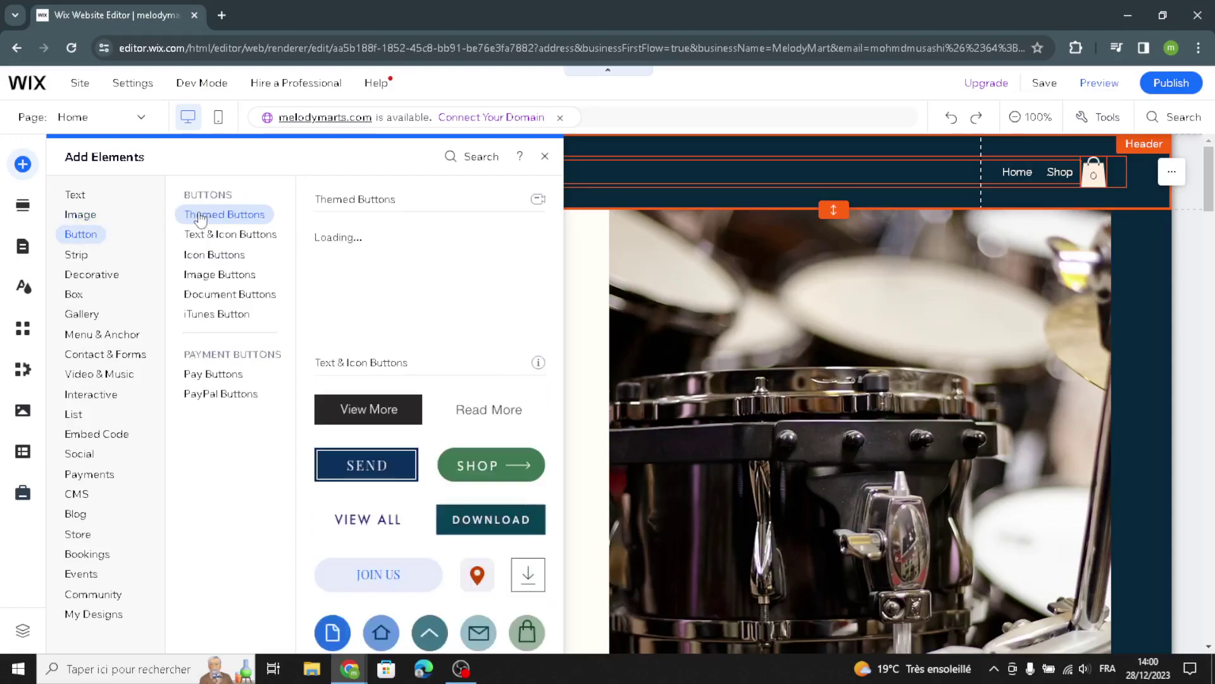
left_click(203, 234)
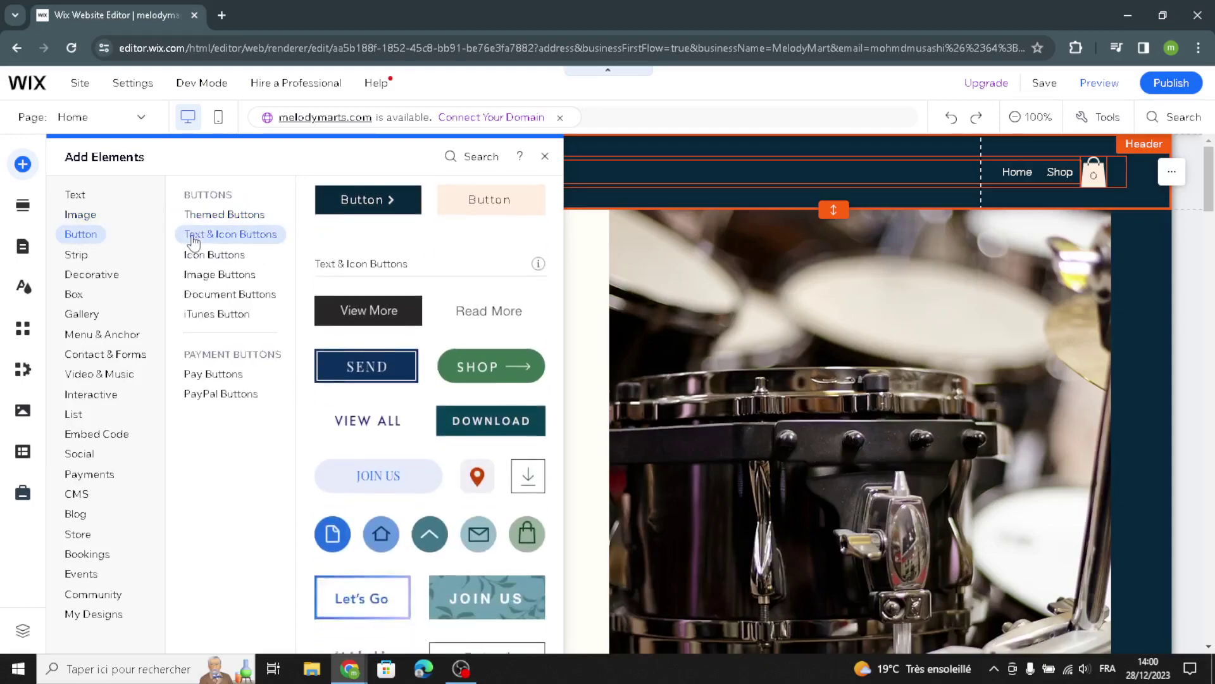
left_click(215, 254)
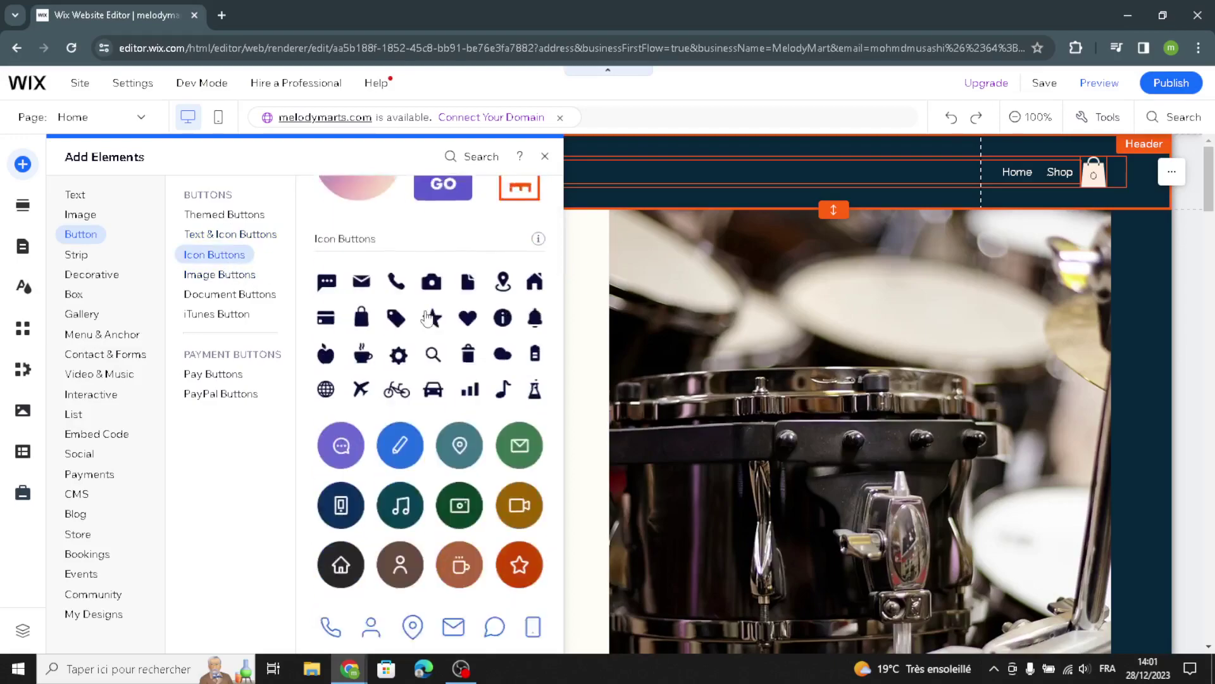
left_click(231, 294)
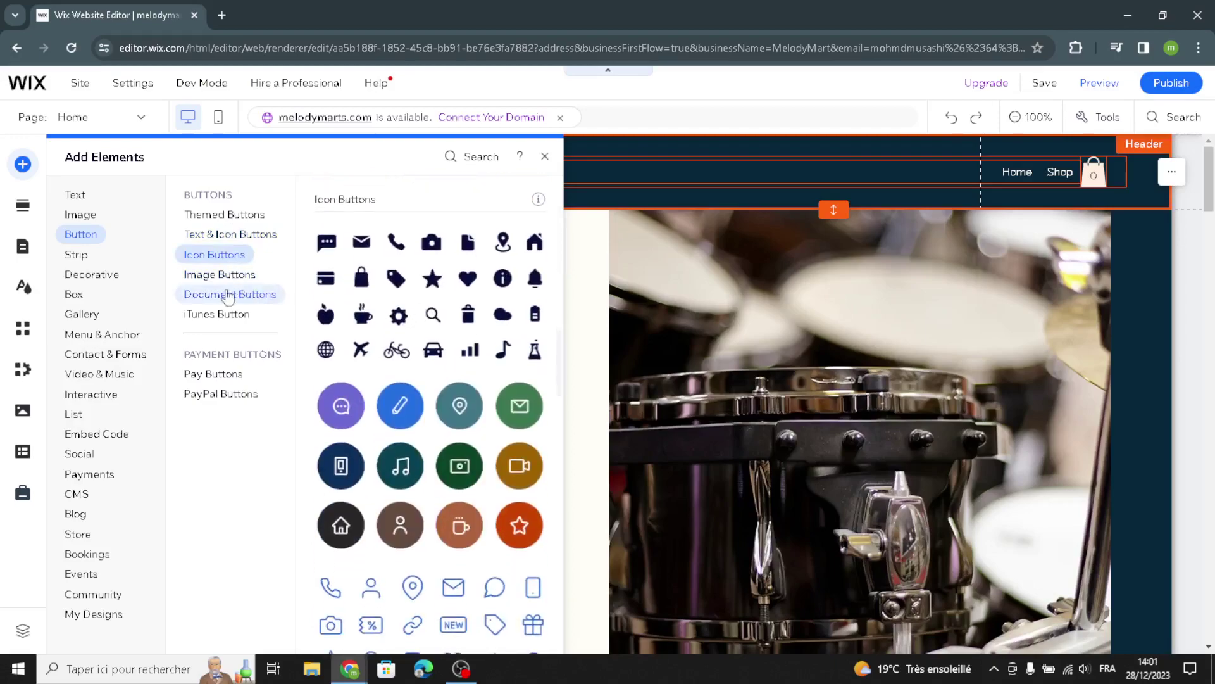
left_click(214, 374)
left_click(218, 393)
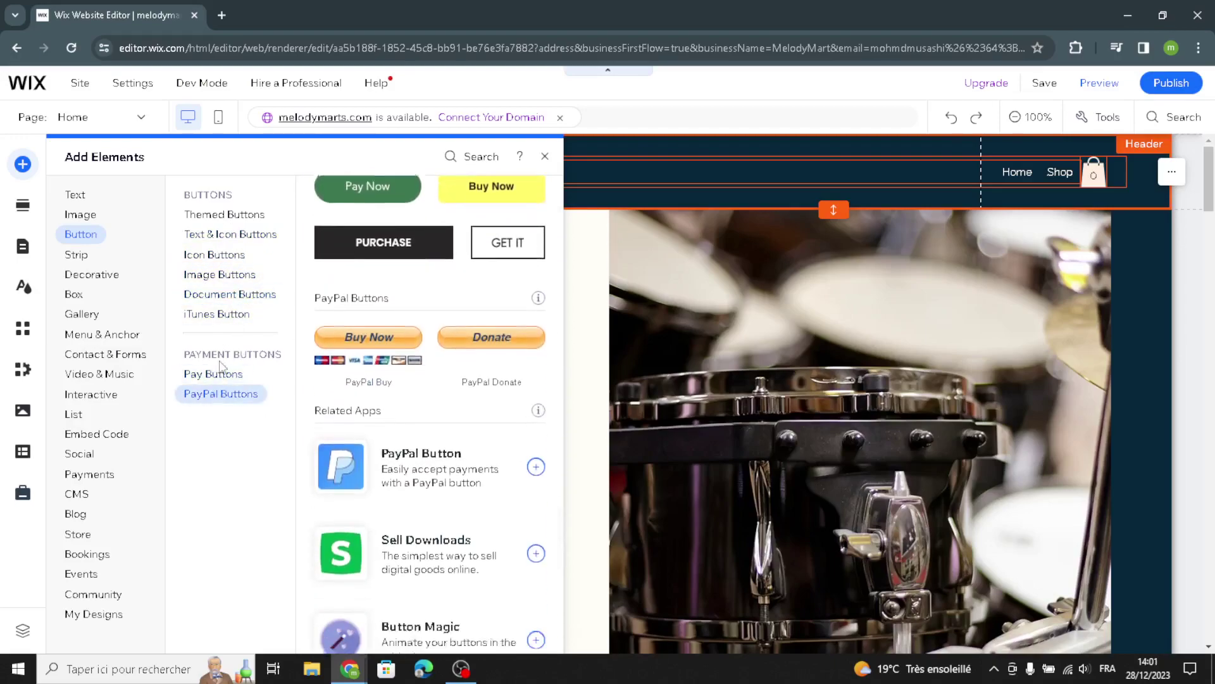
Step: Browse decorative lines, shapes, arrows and vector art, view section layouts, then open Site Design
left_click(118, 281)
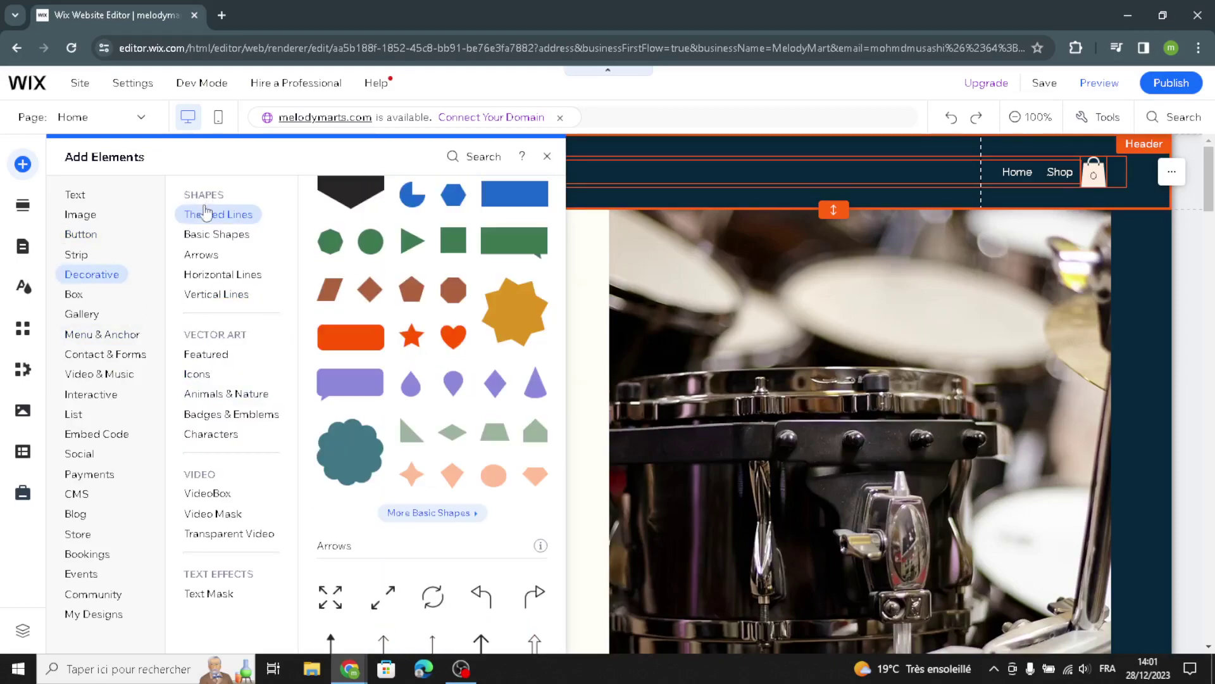
left_click(230, 218)
left_click(216, 234)
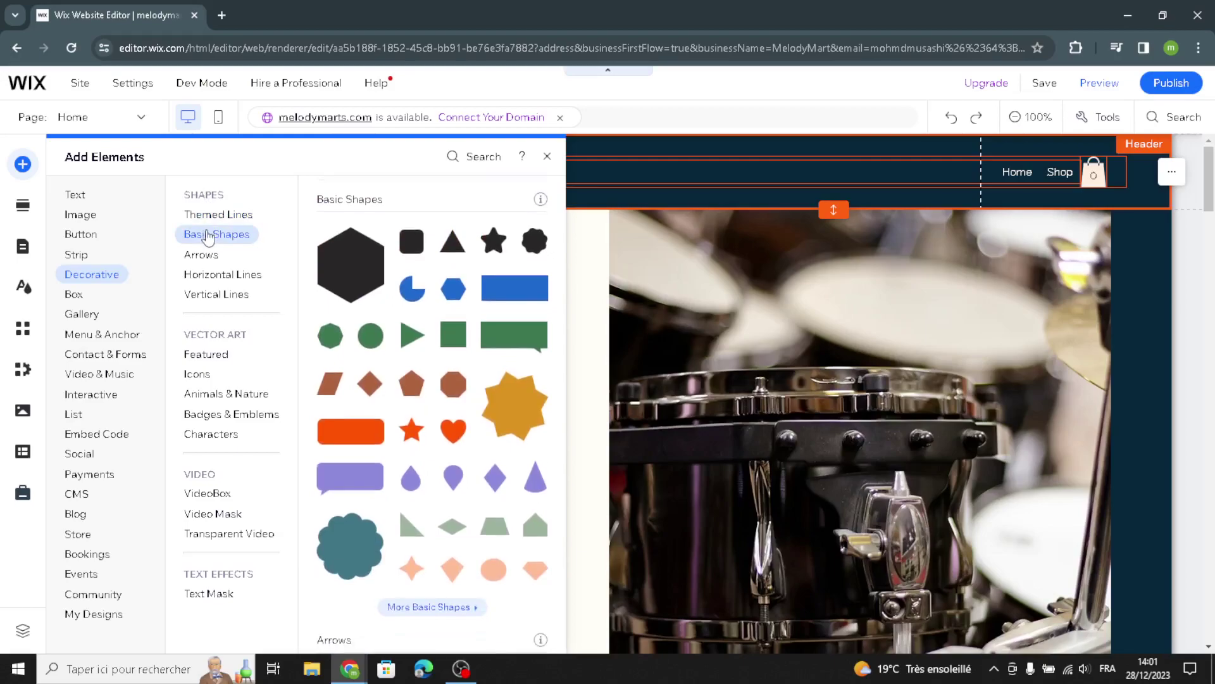
left_click(200, 256)
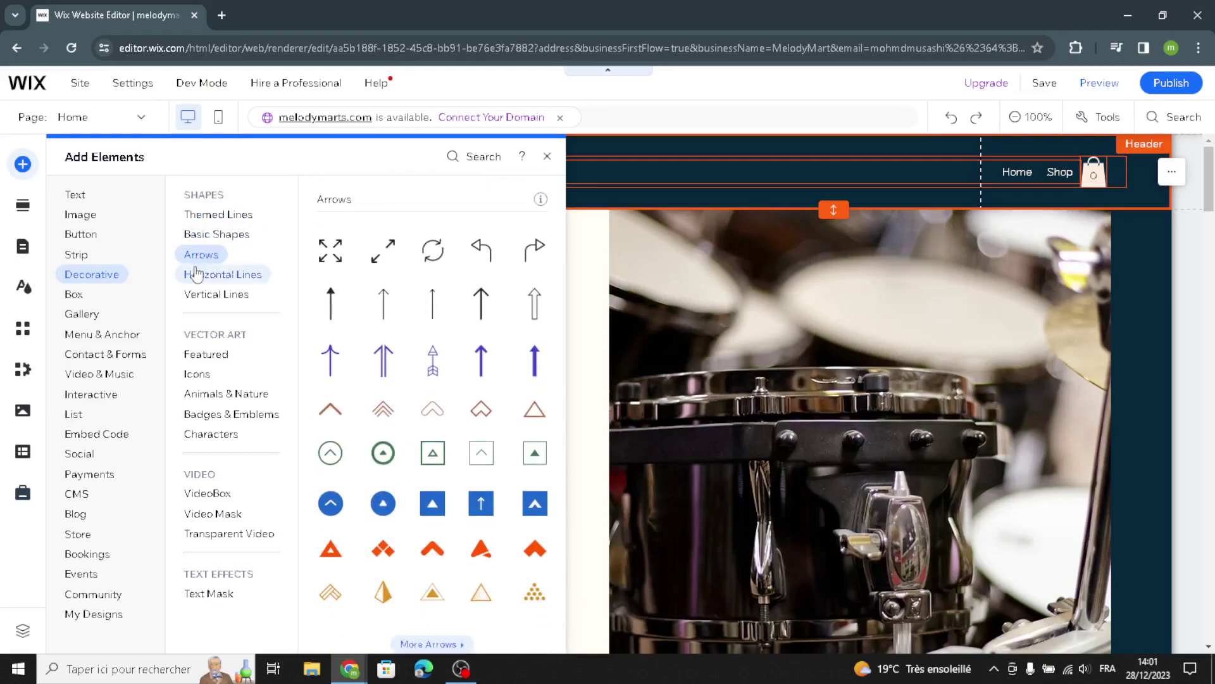
left_click(202, 276)
left_click(212, 296)
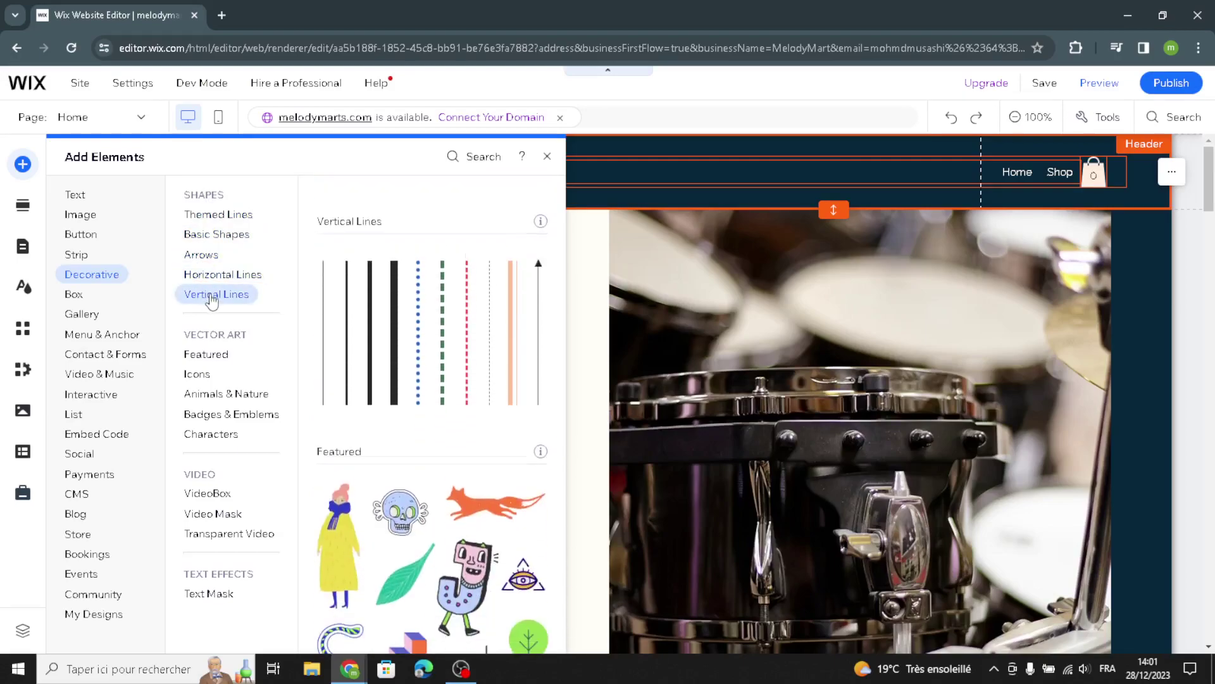
left_click(218, 353)
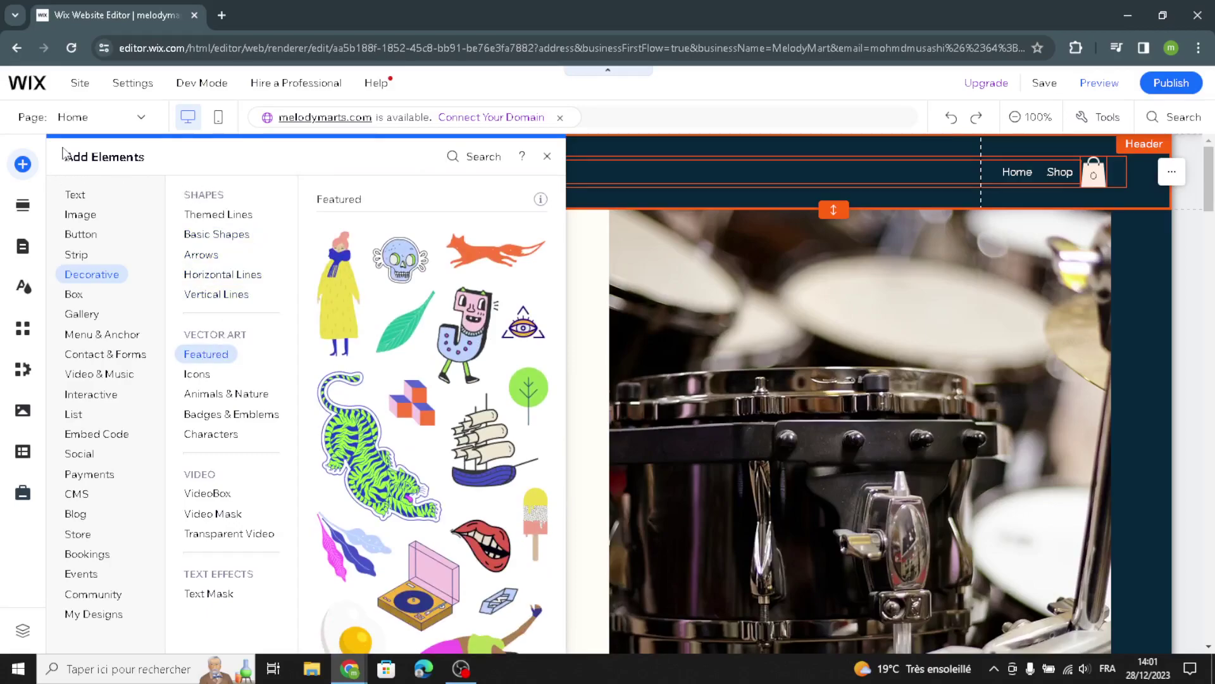
left_click(25, 208)
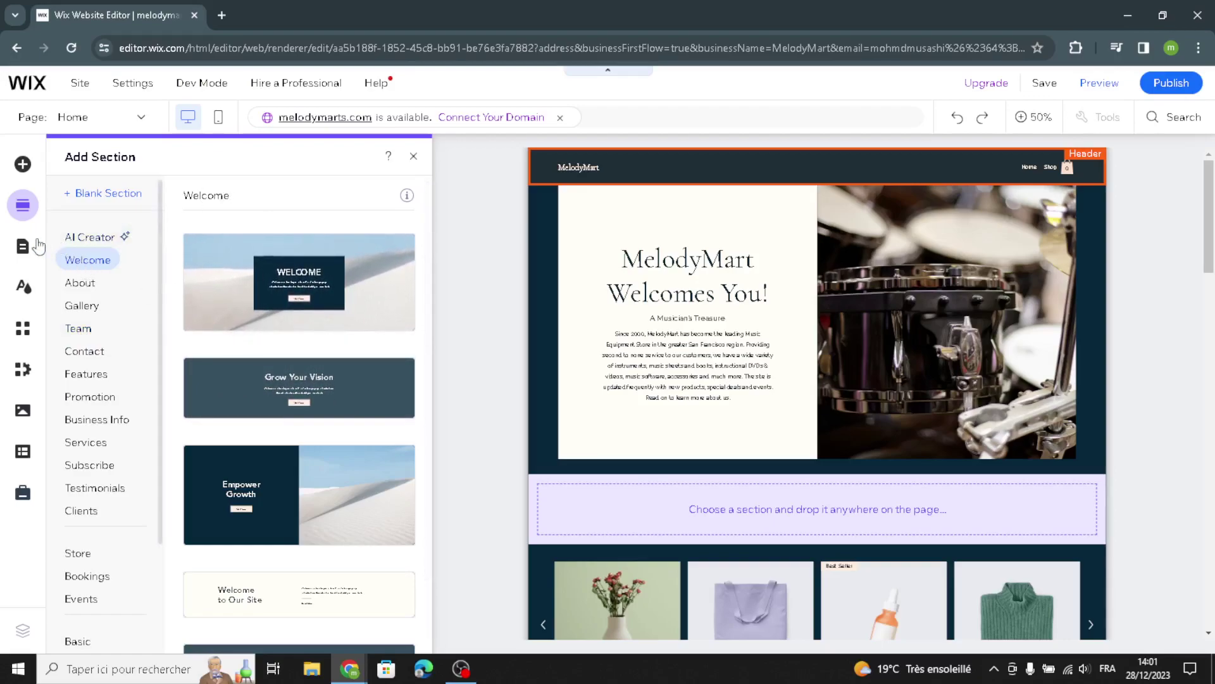
left_click(28, 287)
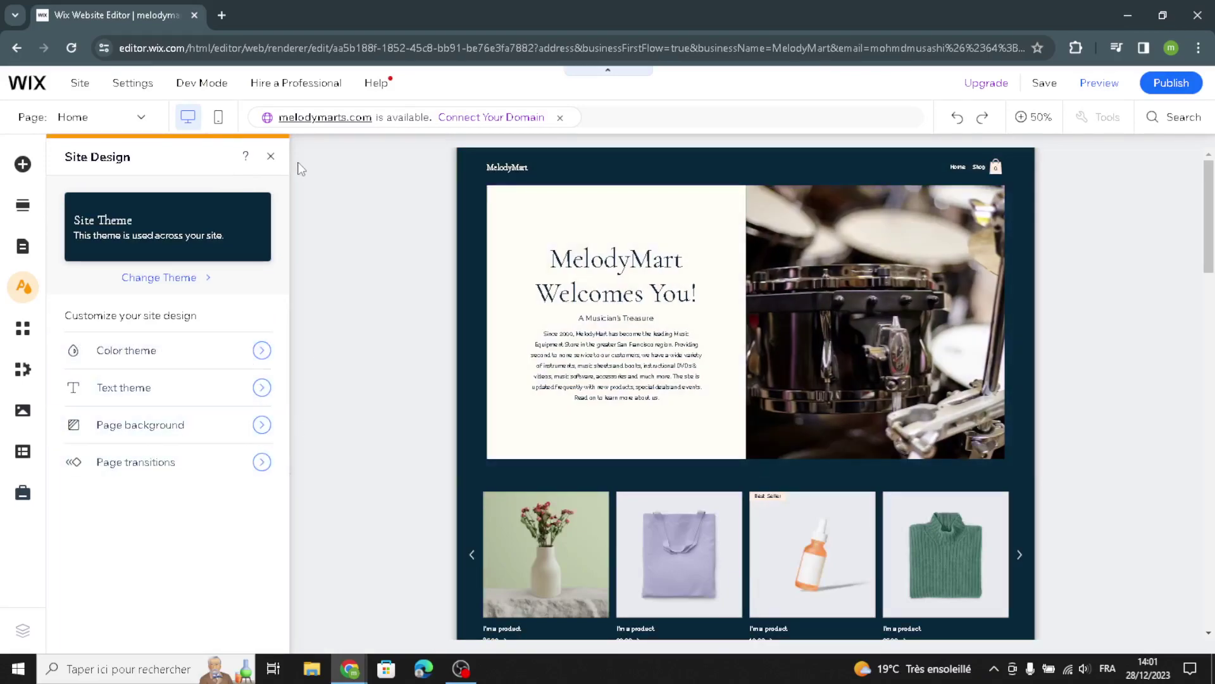
Step: Close Site Design, check the header's Quick Edit, and preview Welcome section layouts without adding any
left_click(270, 157)
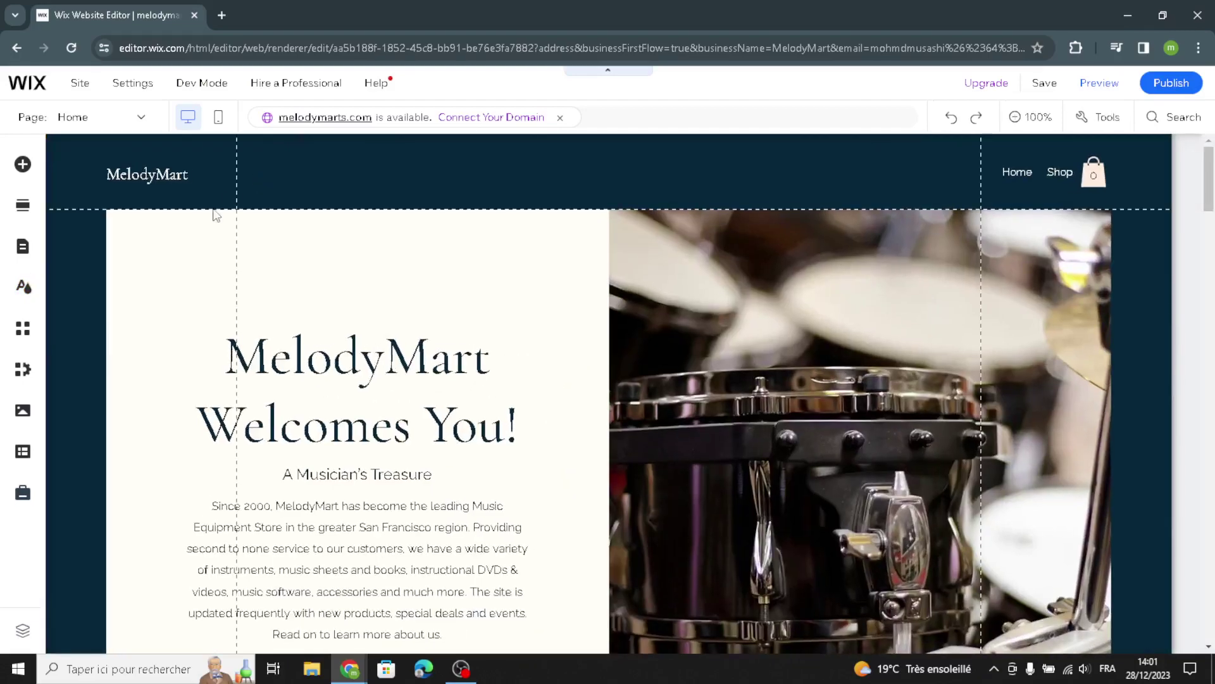
left_click(491, 181)
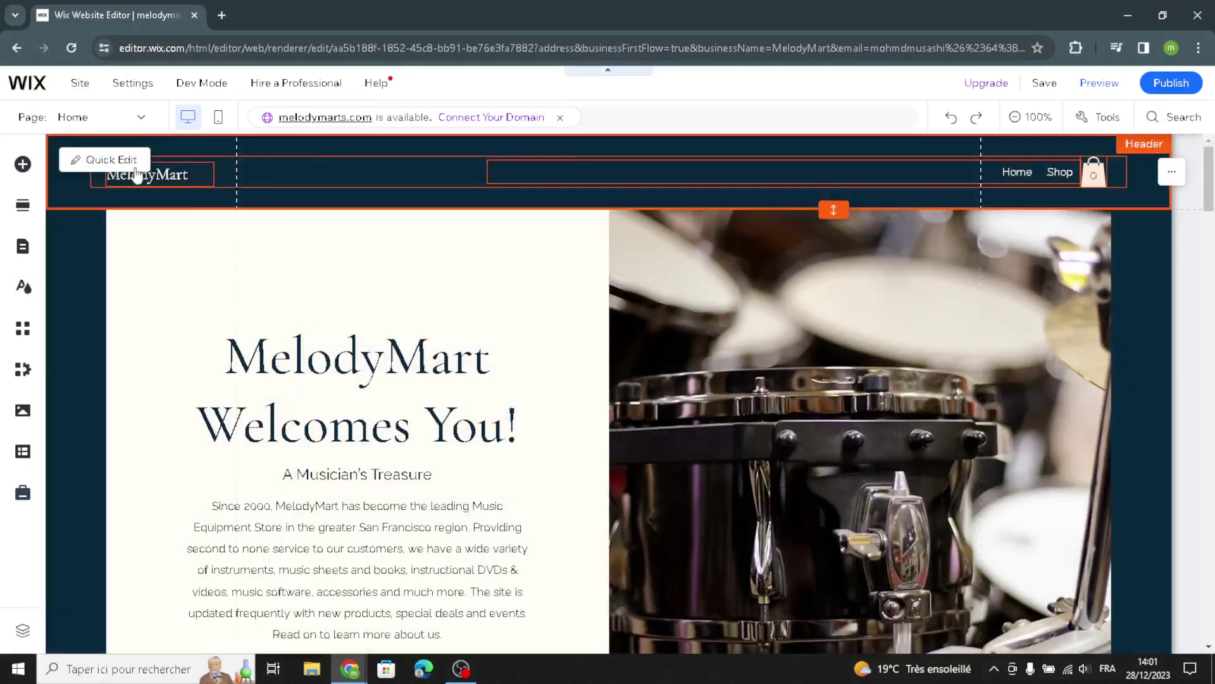
left_click(120, 162)
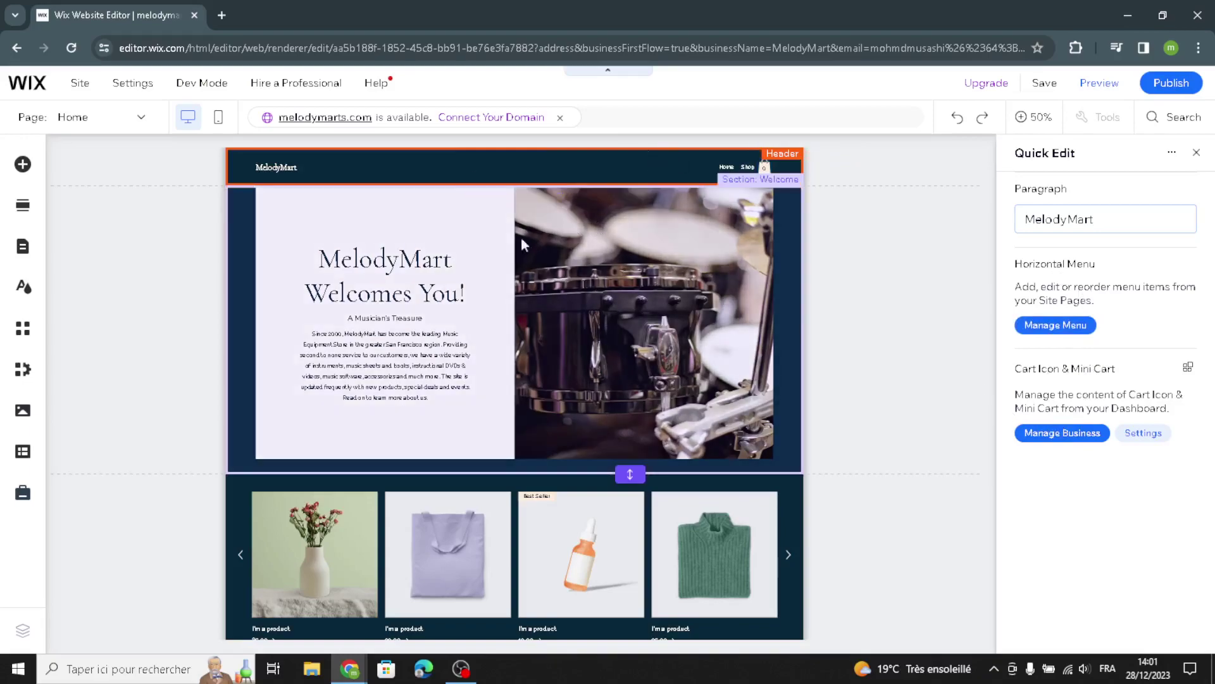
left_click(470, 245)
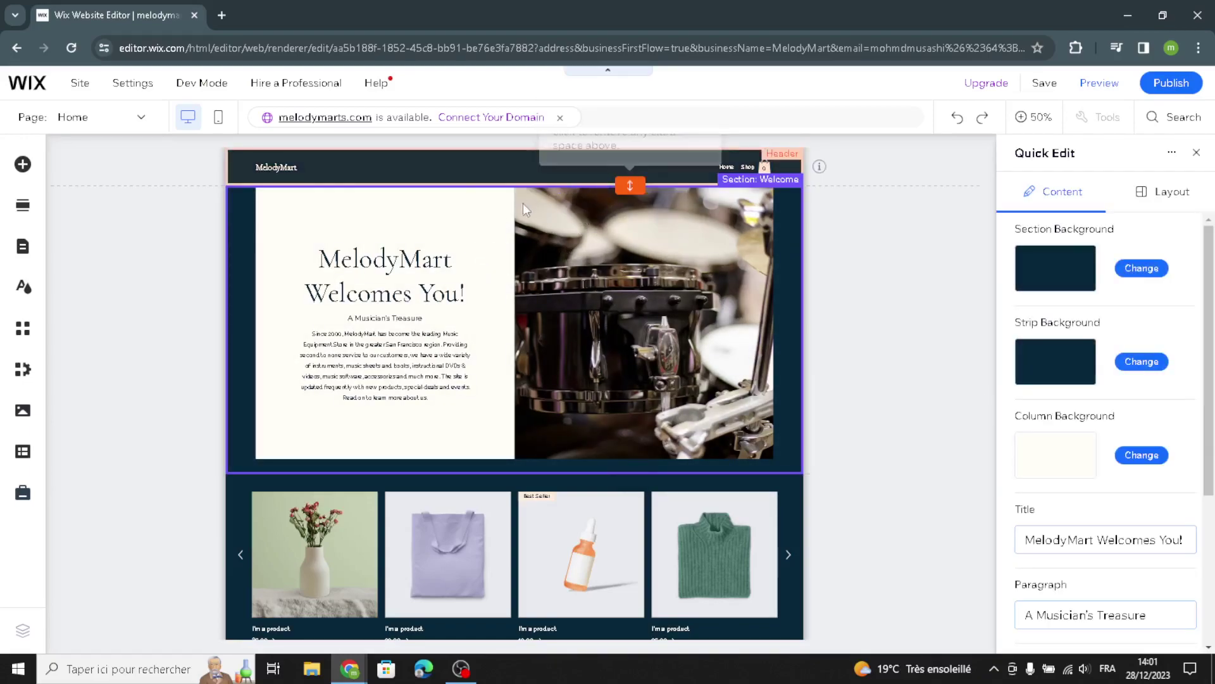
mouse_move(516, 193)
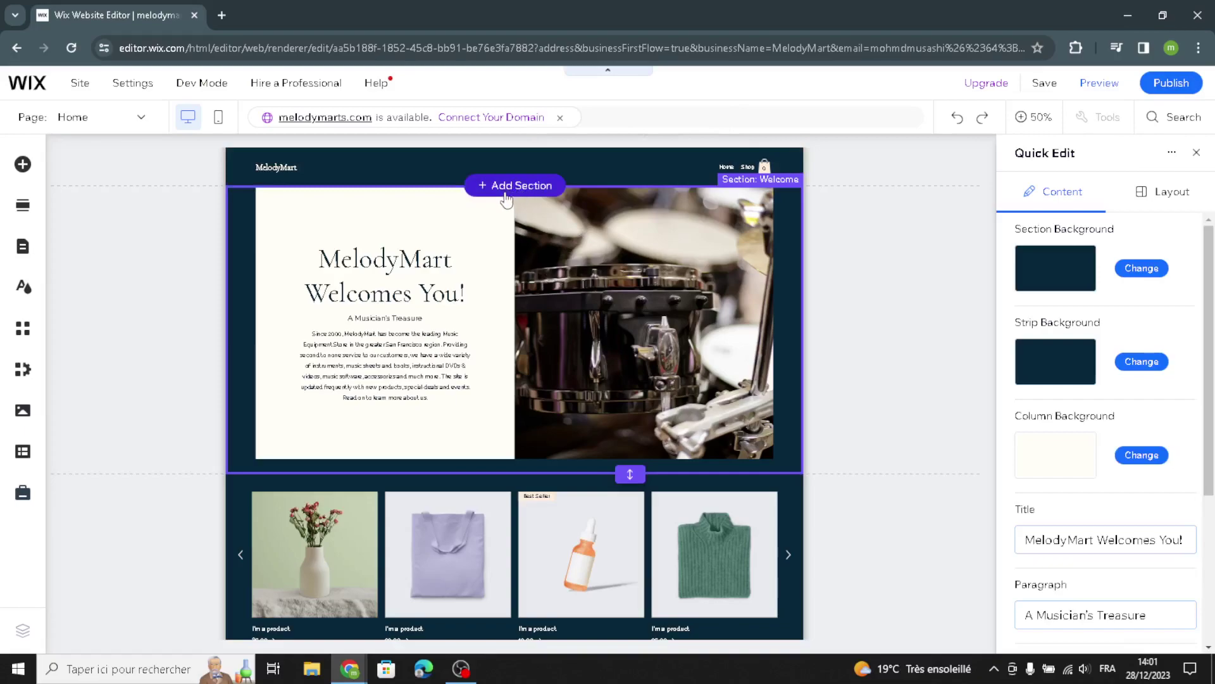
left_click(494, 186)
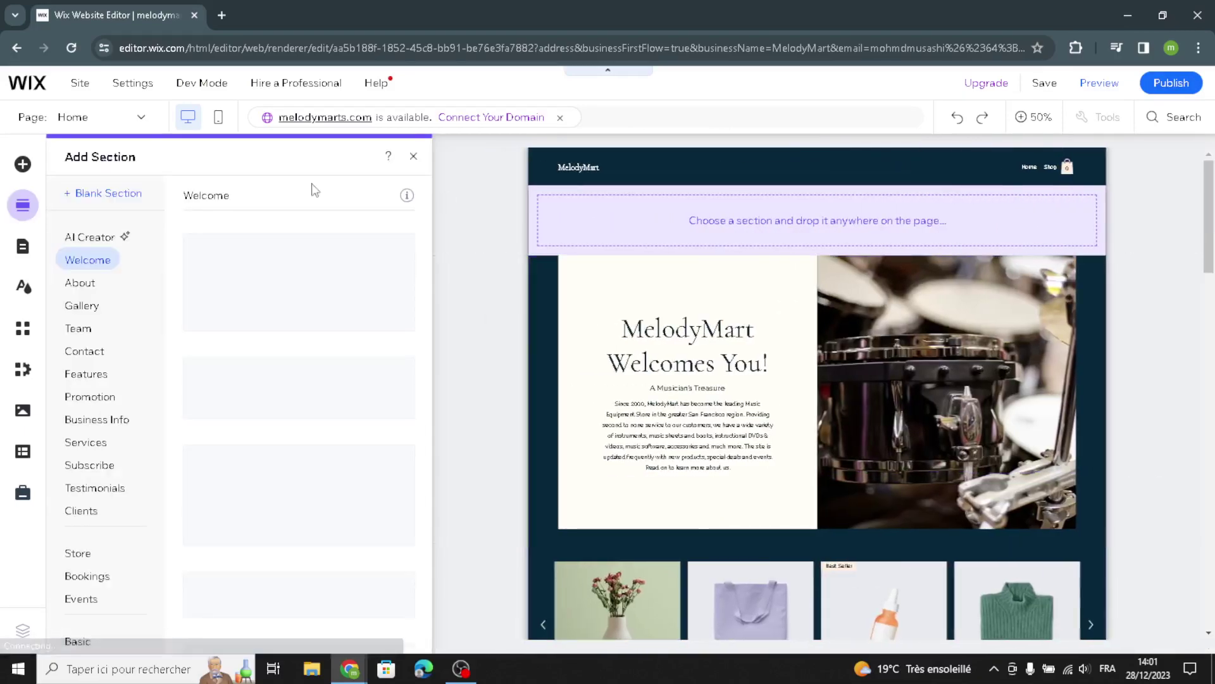
left_click(413, 157)
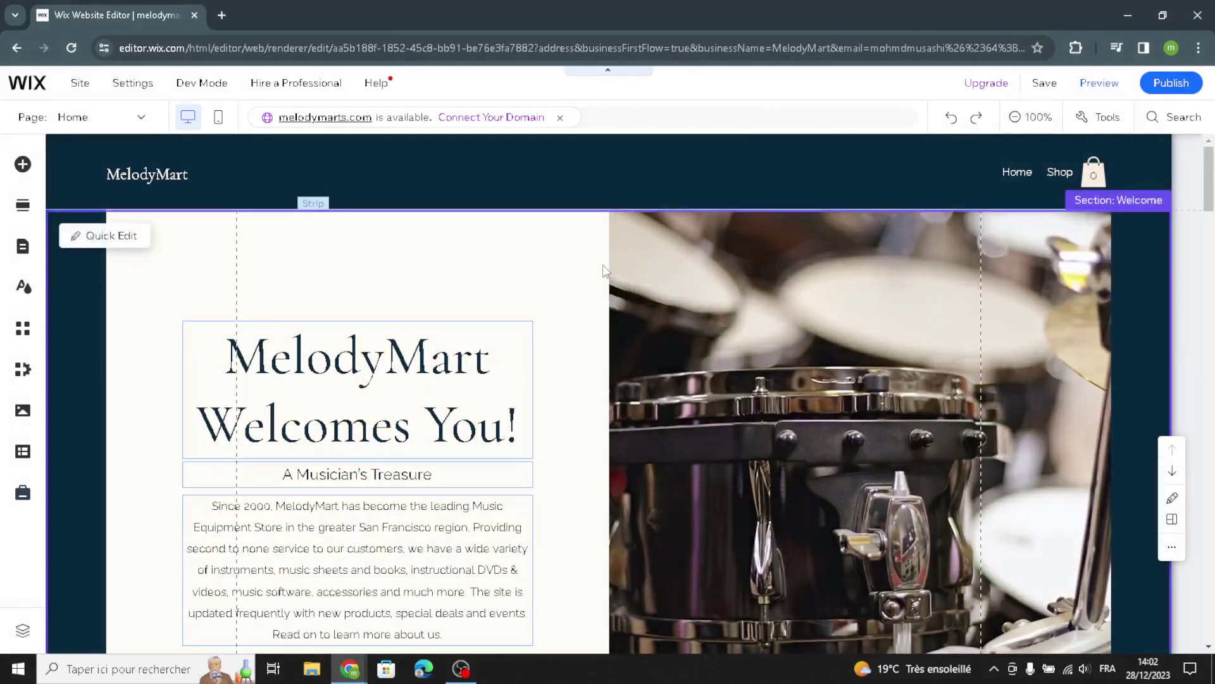
scroll(595, 284, "down", 1)
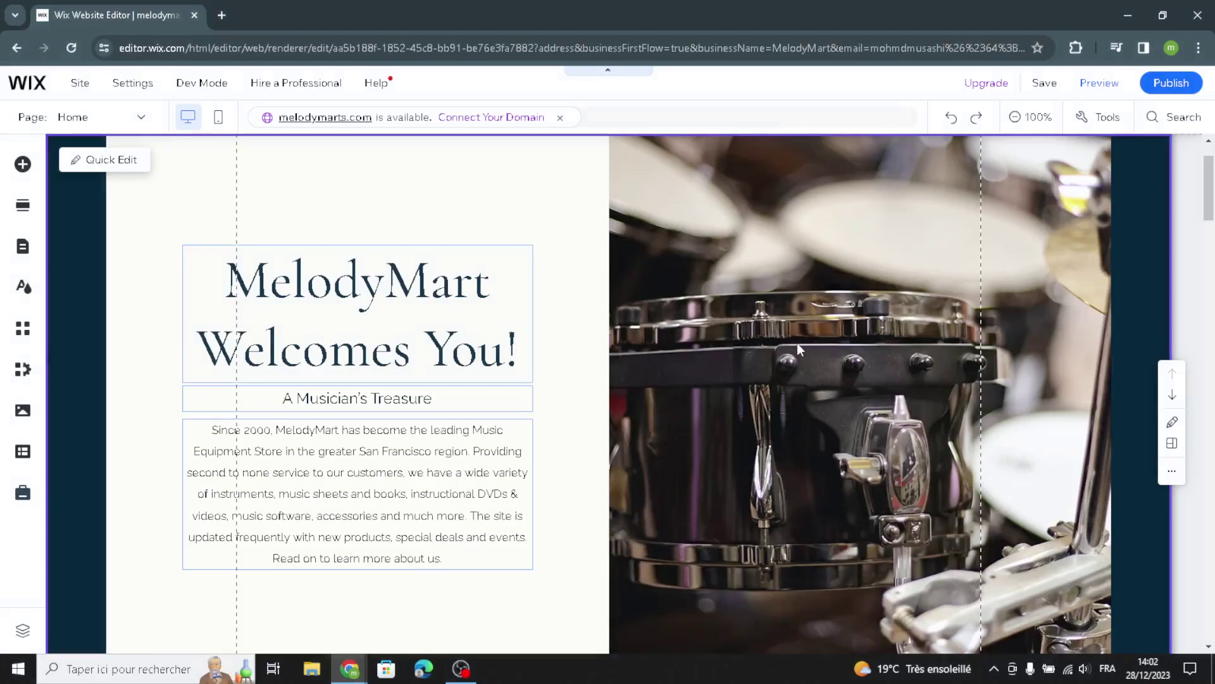
Step: Generate AI text for the Welcome paragraph, starting 'At MelodyMart, we believe that music is the heartbeat of life.'
left_click(311, 468)
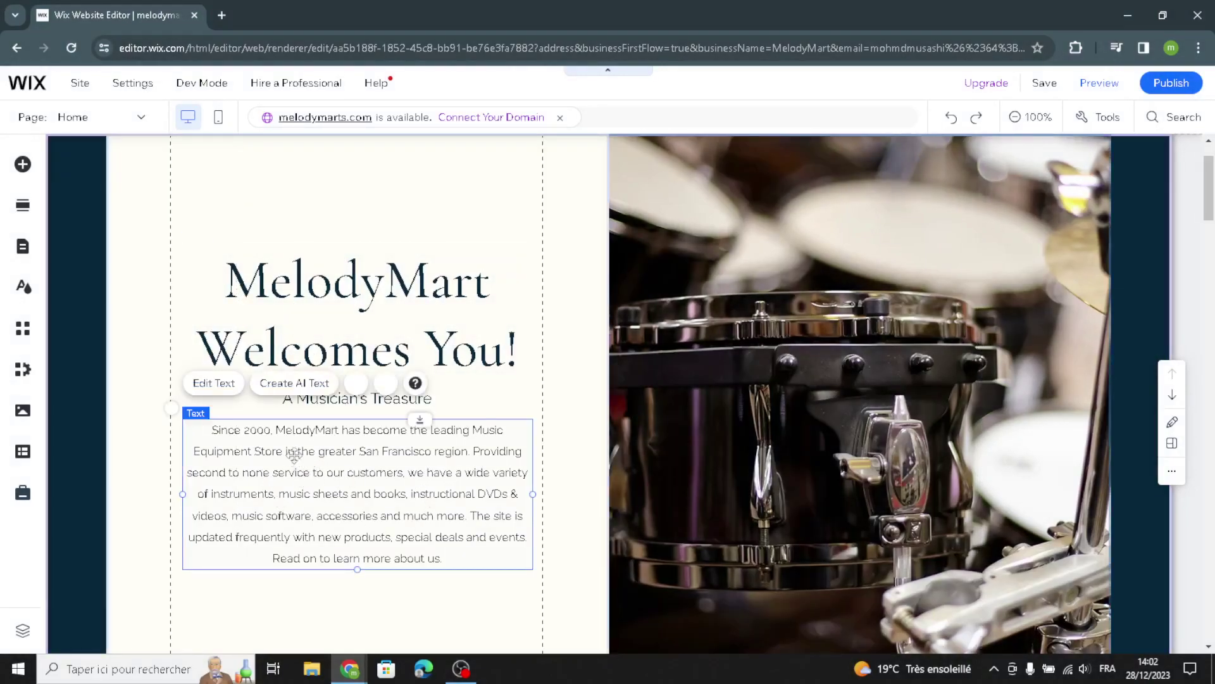
left_click(304, 381)
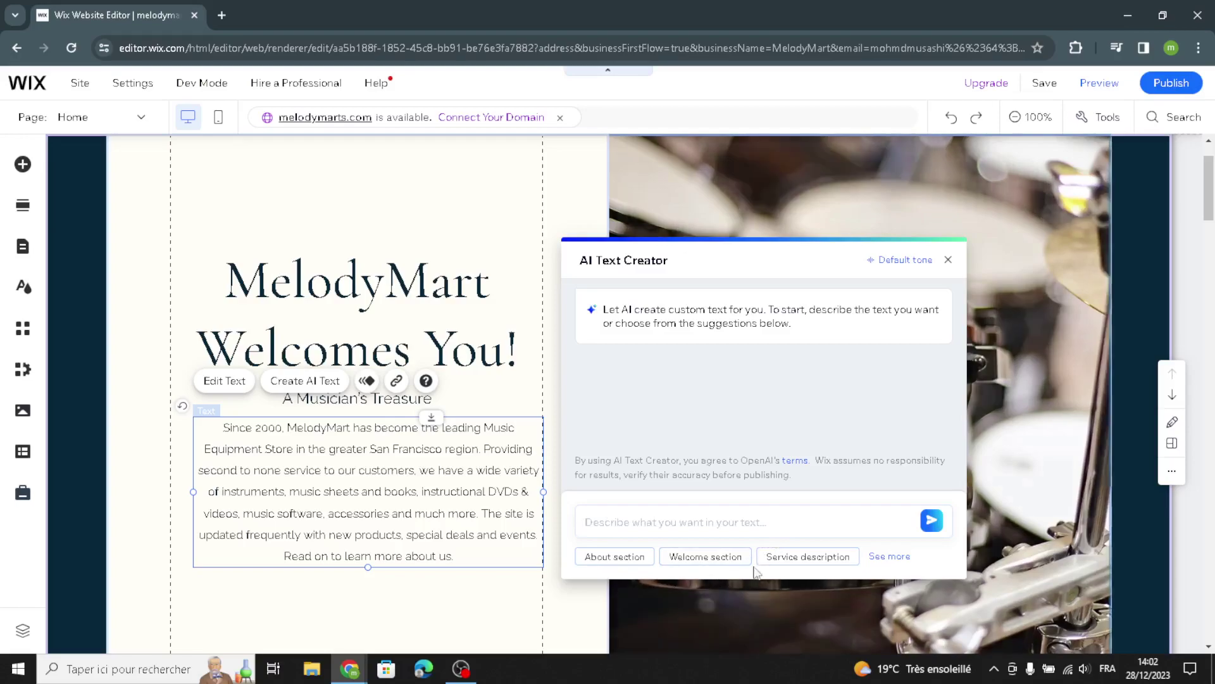
left_click(705, 555)
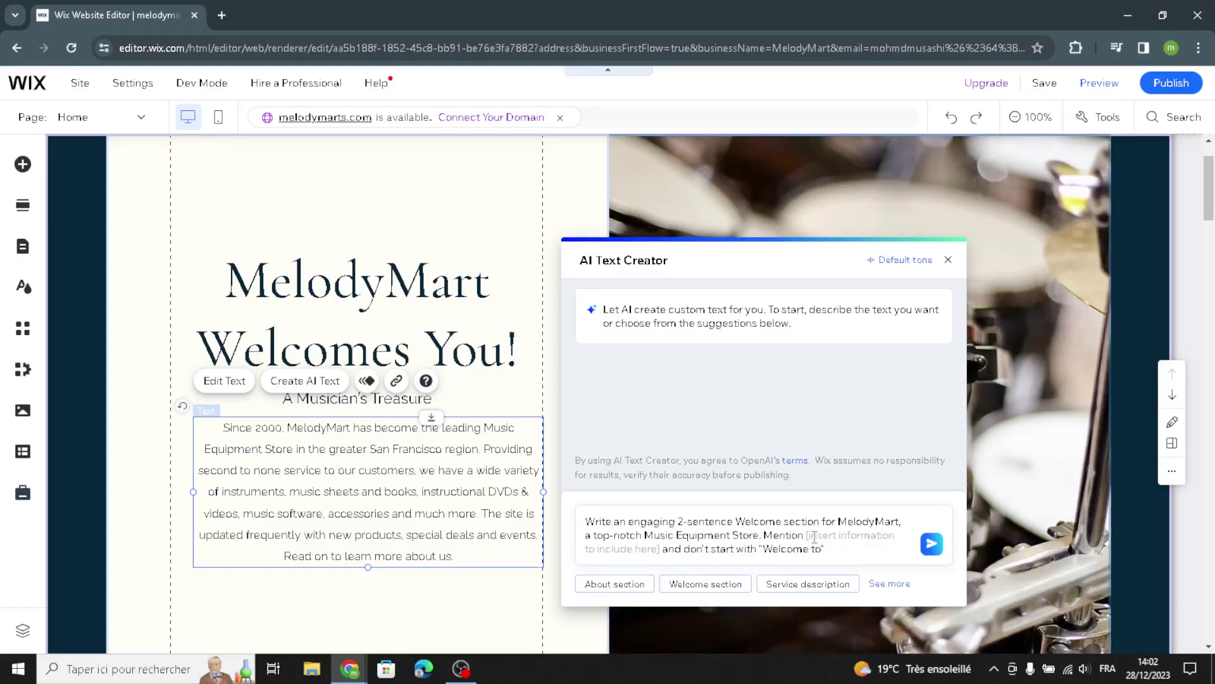
left_click(930, 544)
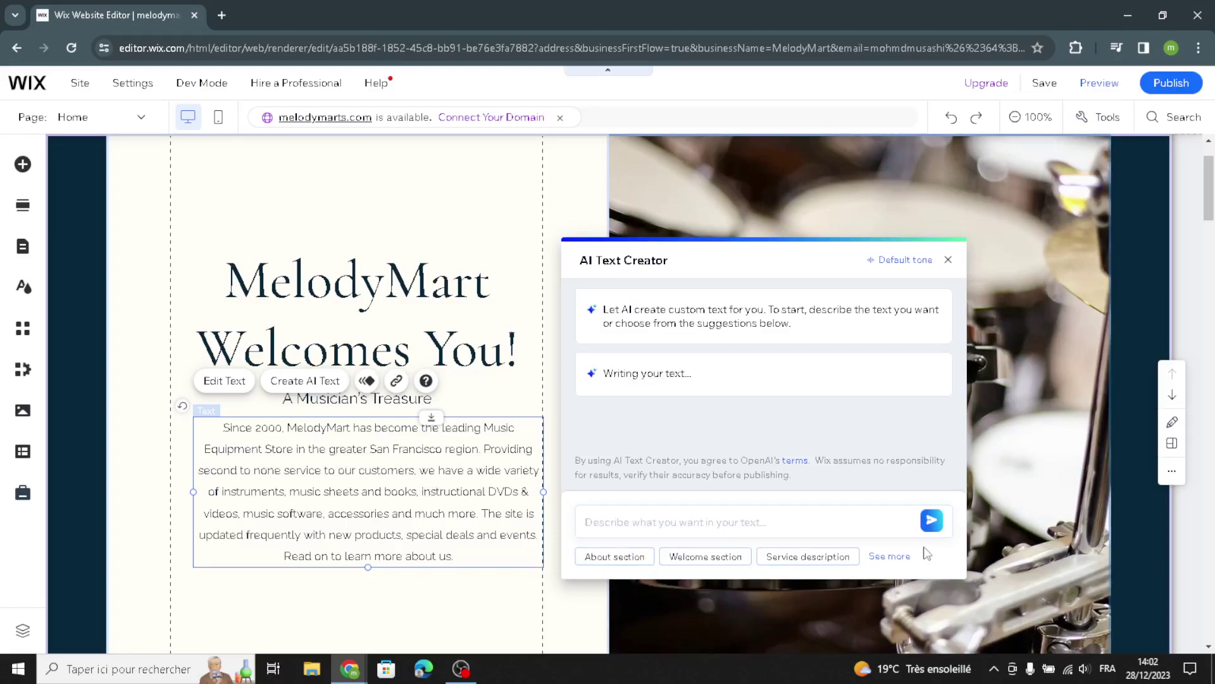
left_click_drag(380, 483, 369, 487)
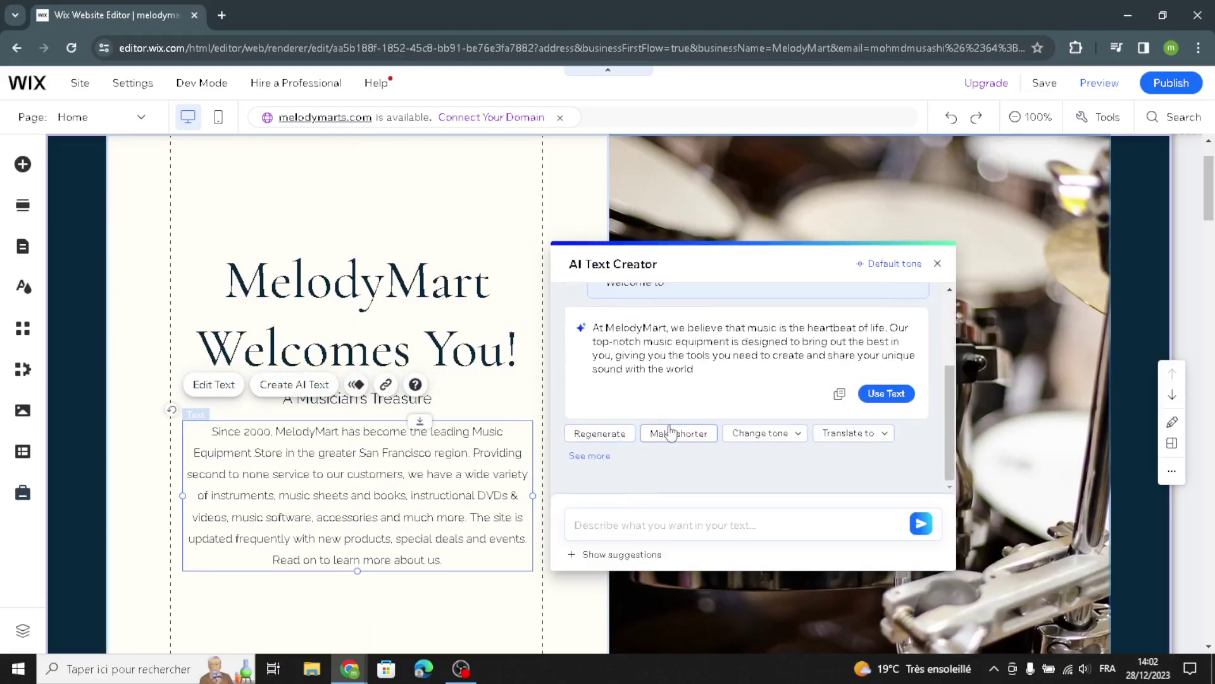
left_click(869, 403)
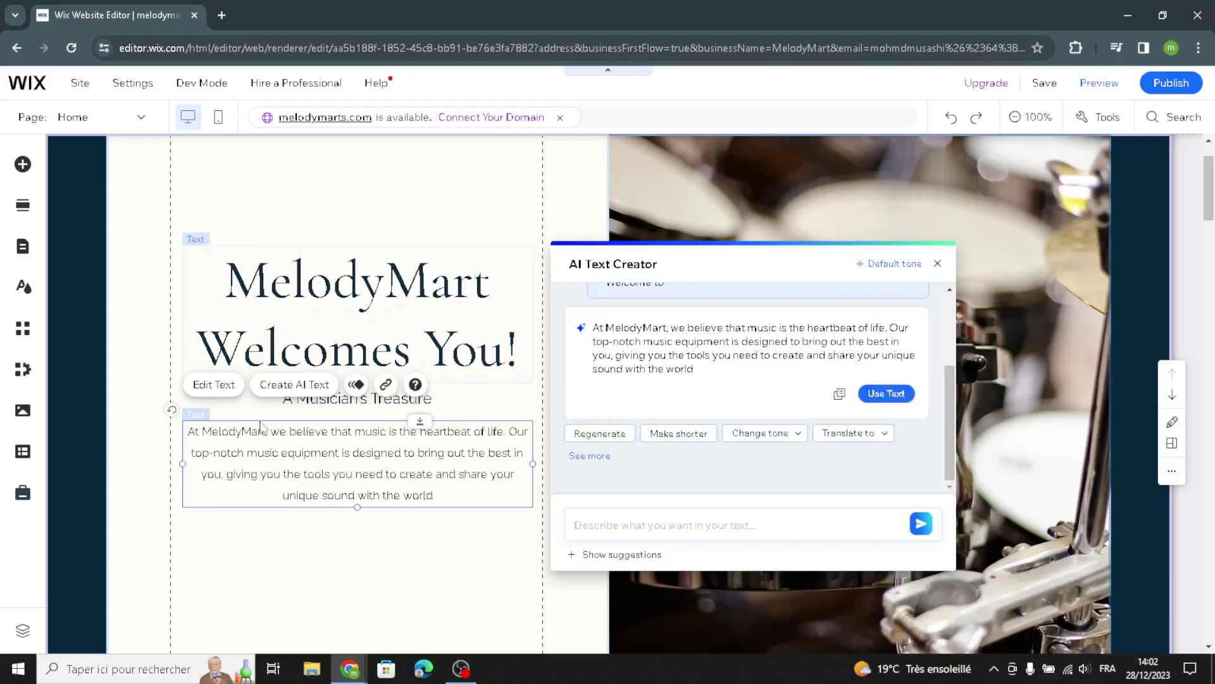
left_click(936, 264)
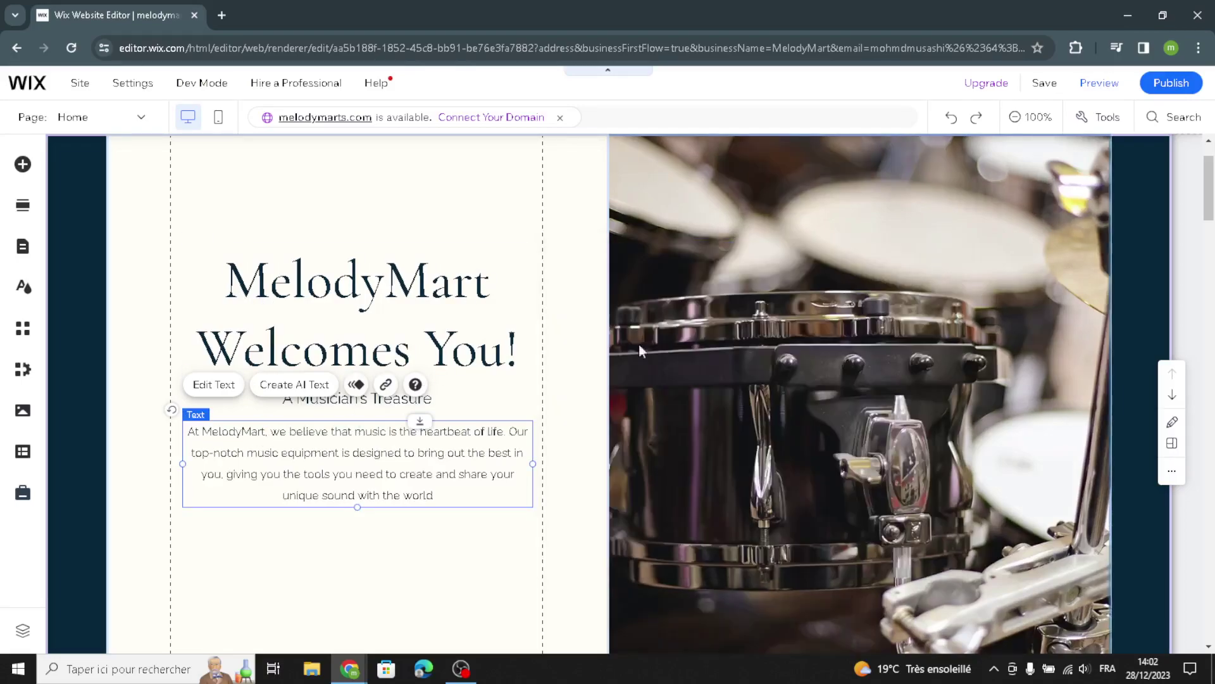
Step: Apply the Heading 4 text style to the welcome paragraph
left_click(200, 392)
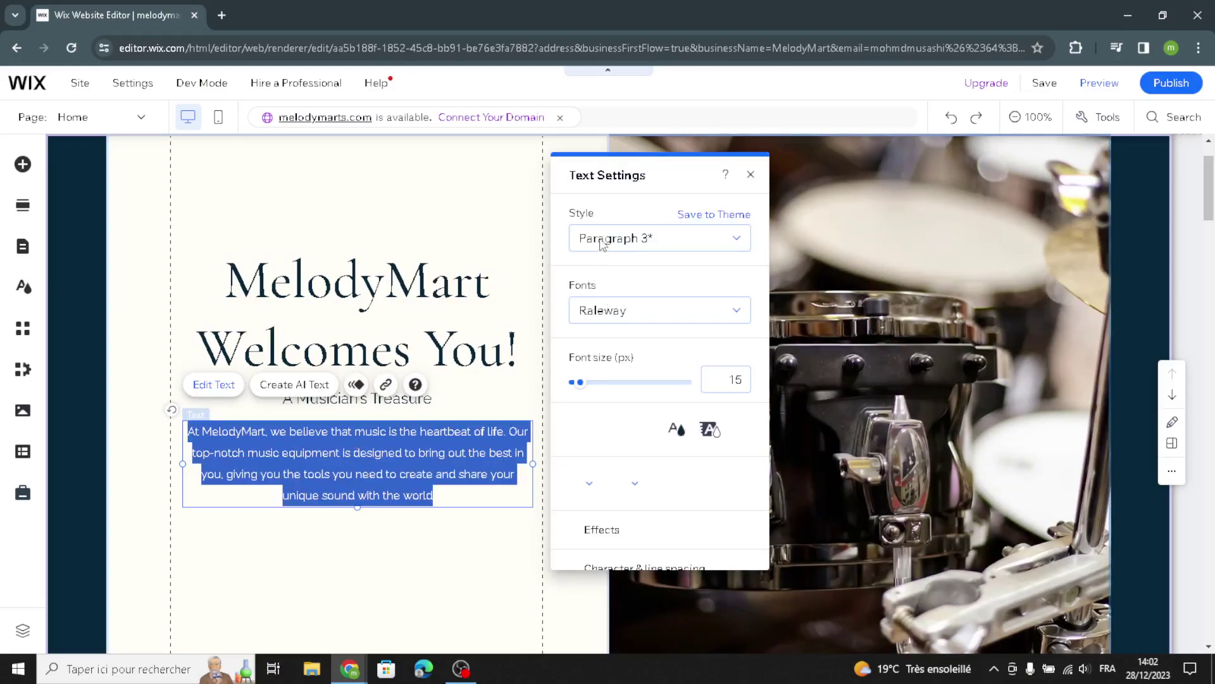
left_click(601, 245)
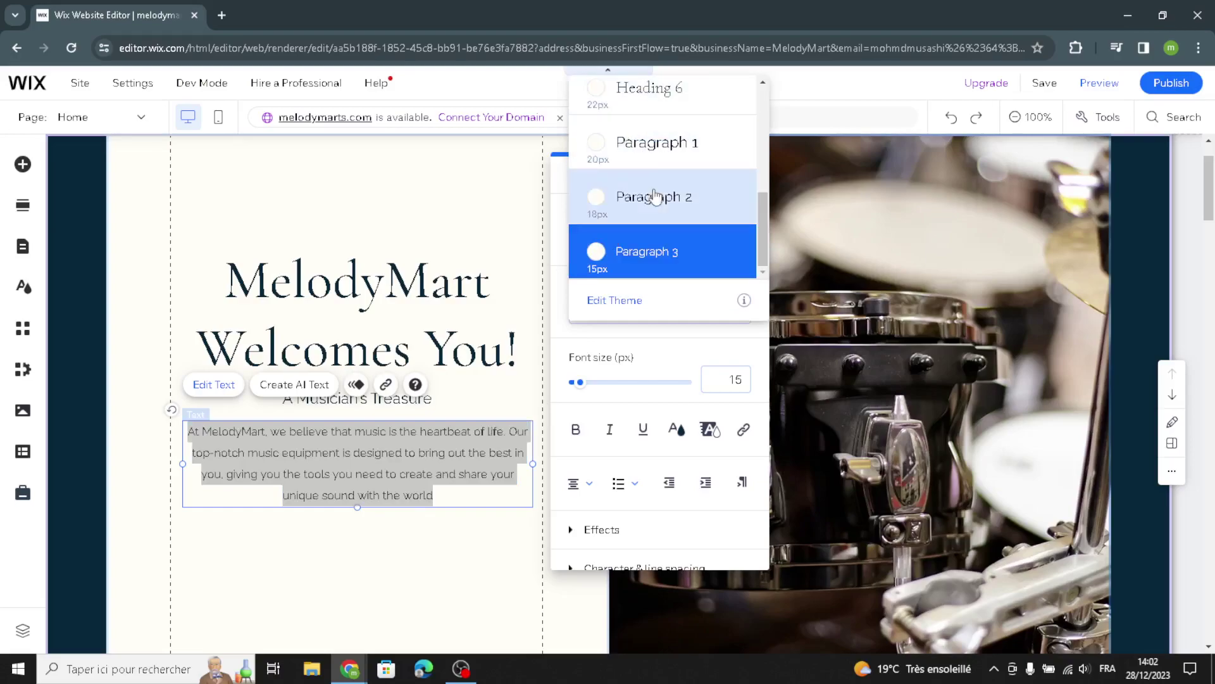
scroll(655, 196, "up", 3)
left_click(664, 155)
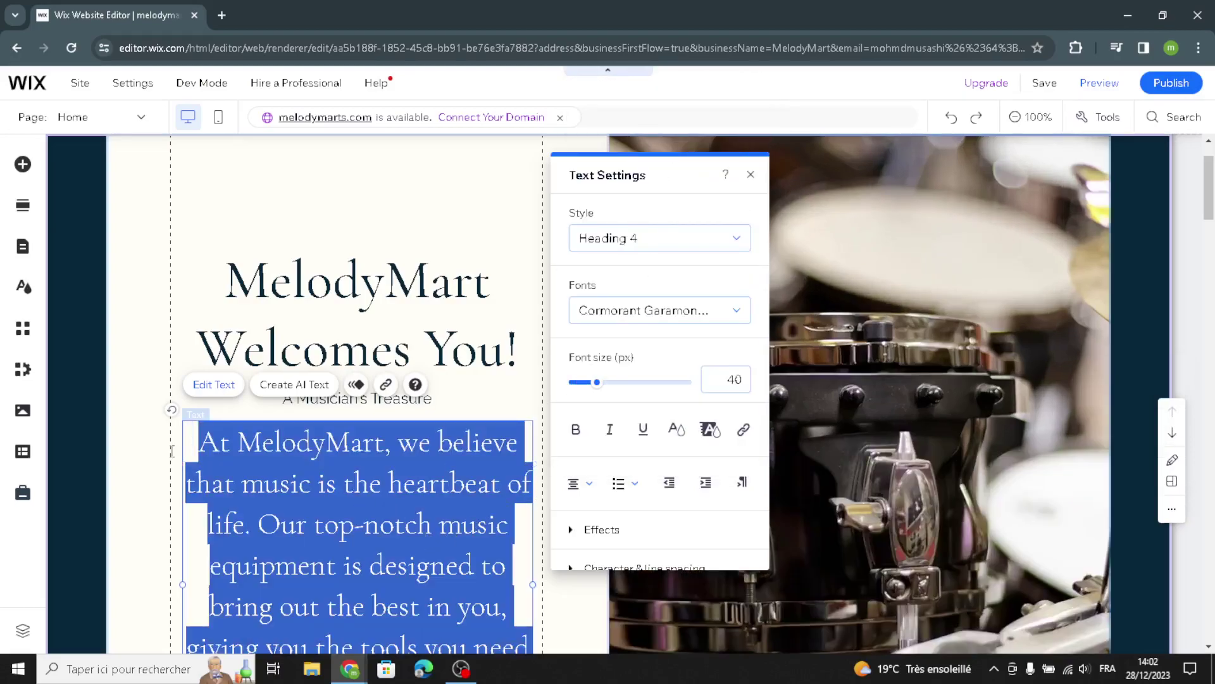
scroll(149, 385, "down", 1)
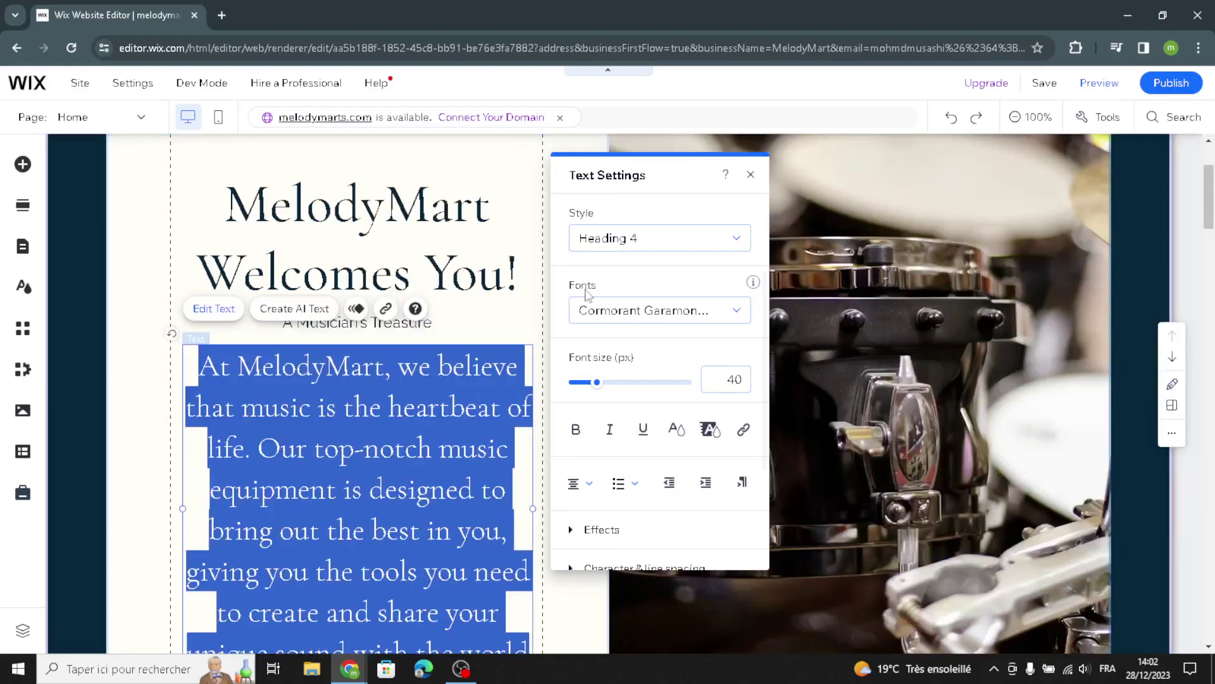
Step: Switch the paragraph font from Damion to Reklame Script at 20 px, then select the Products section
left_click(619, 318)
left_click(619, 316)
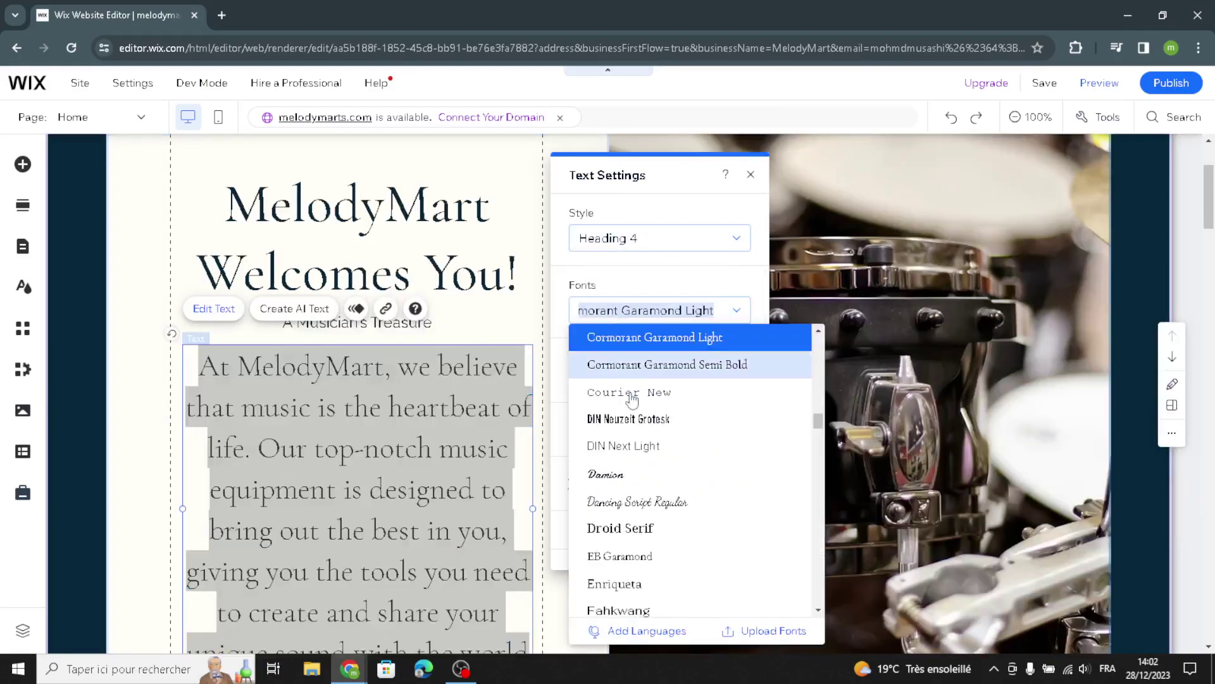
left_click(619, 475)
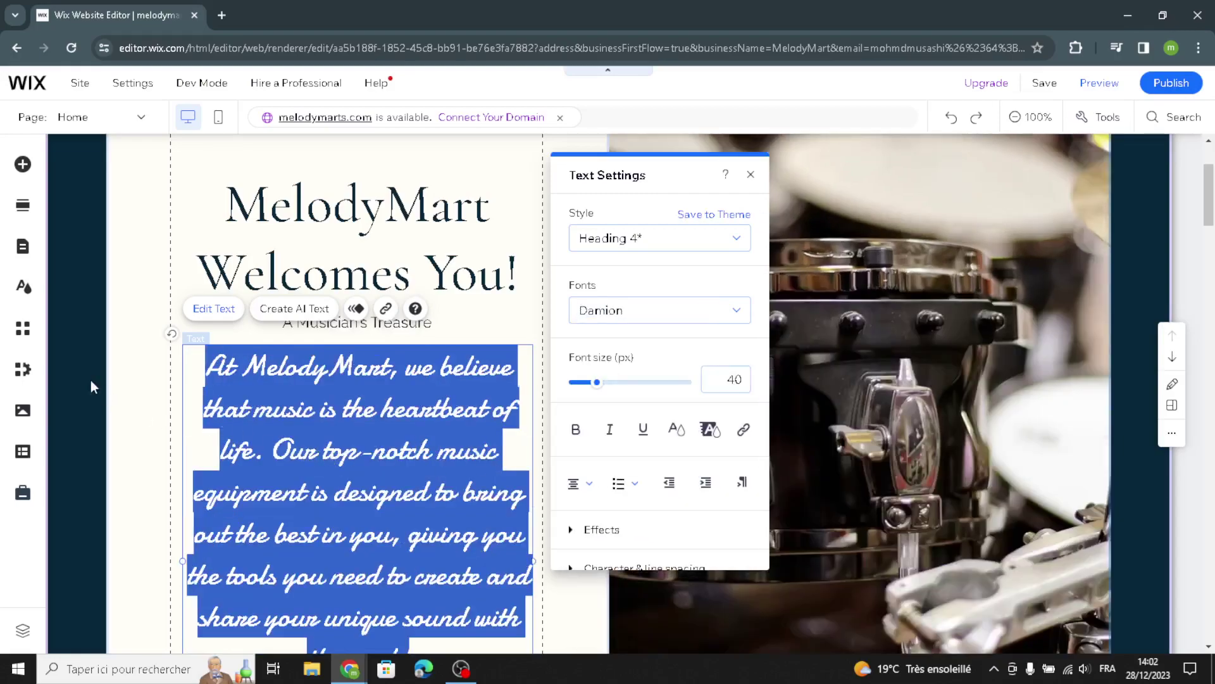
left_click(154, 360)
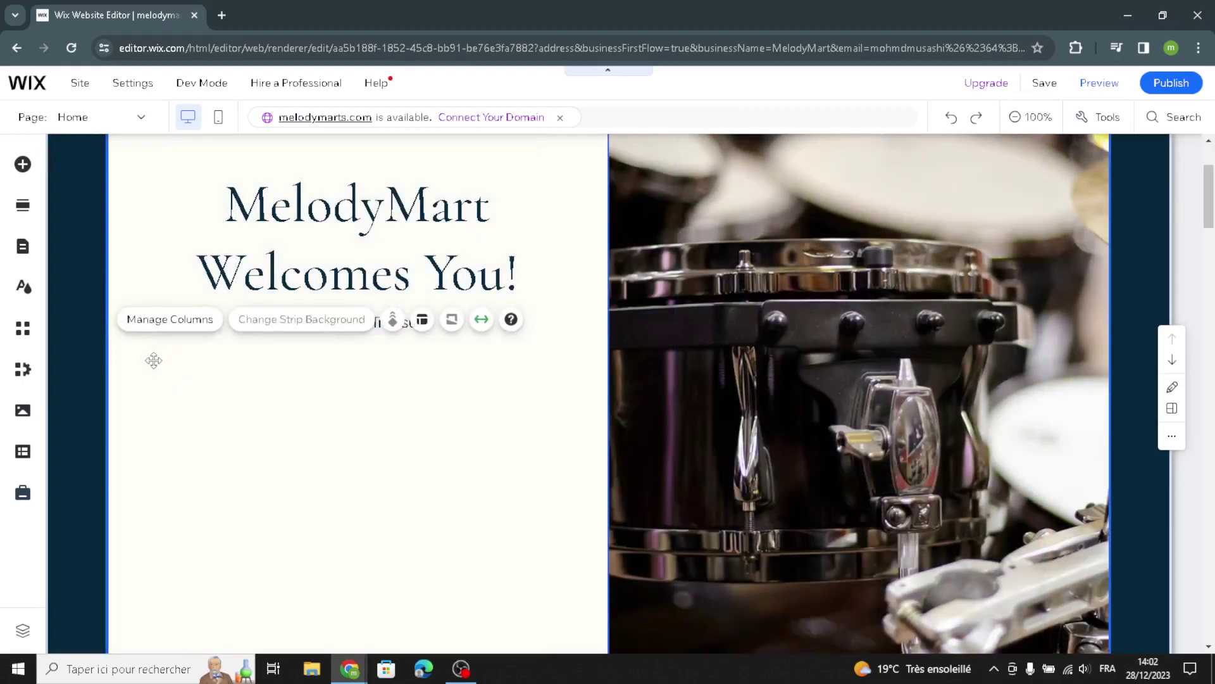
left_click(249, 378)
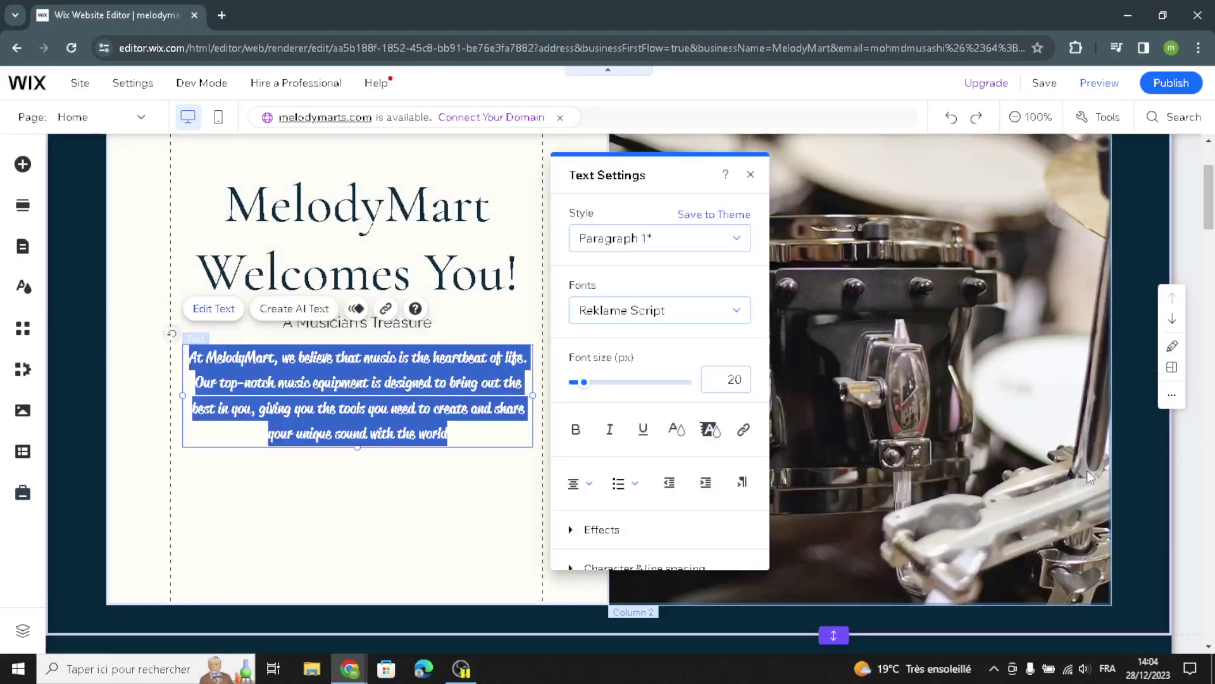
scroll(1062, 475, "down", 6)
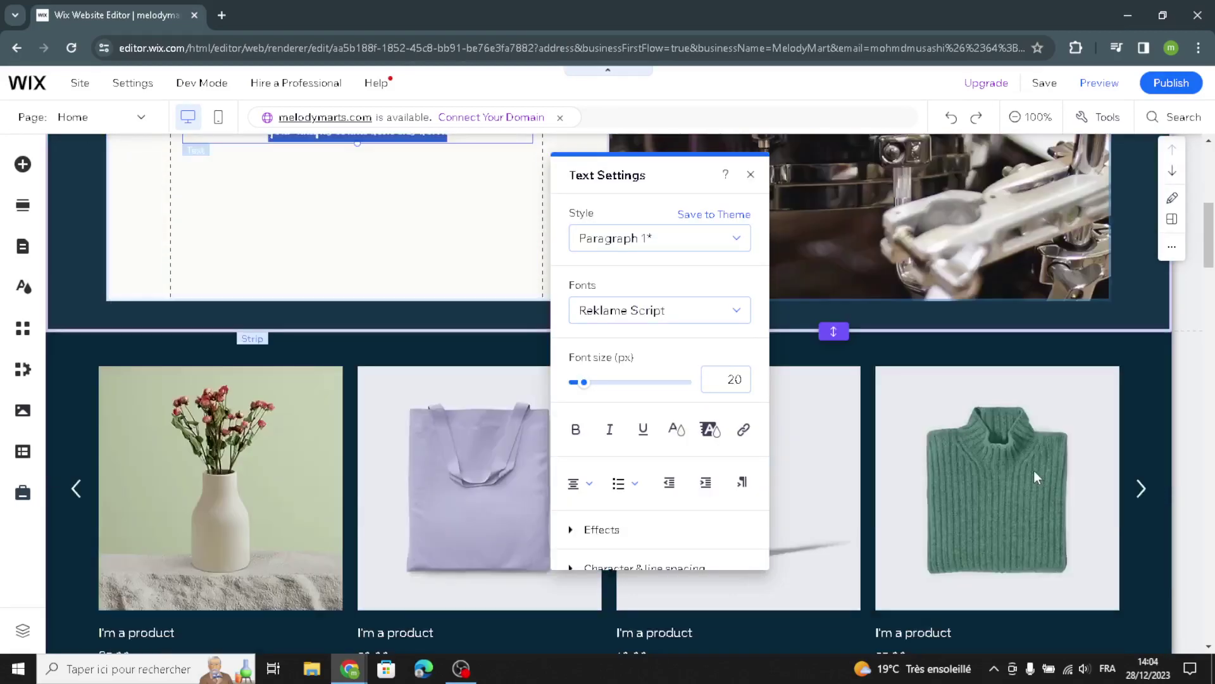
scroll(1059, 468, "down", 1)
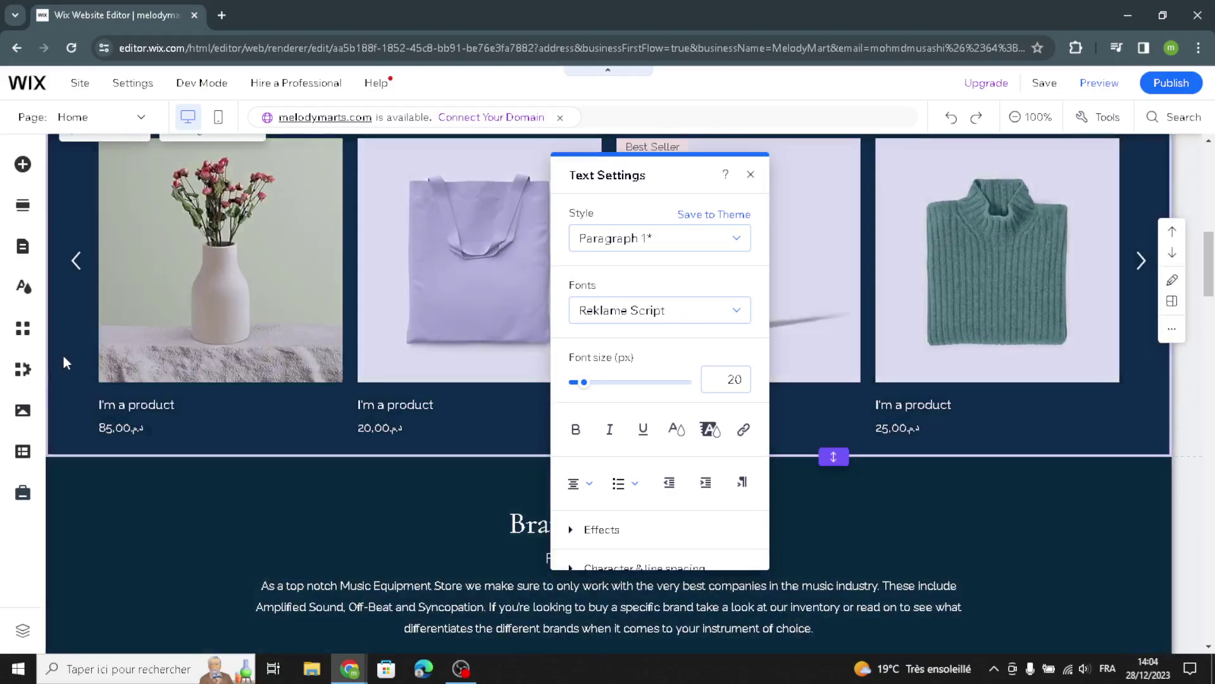
left_click(291, 321)
scroll(239, 343, "up", 2)
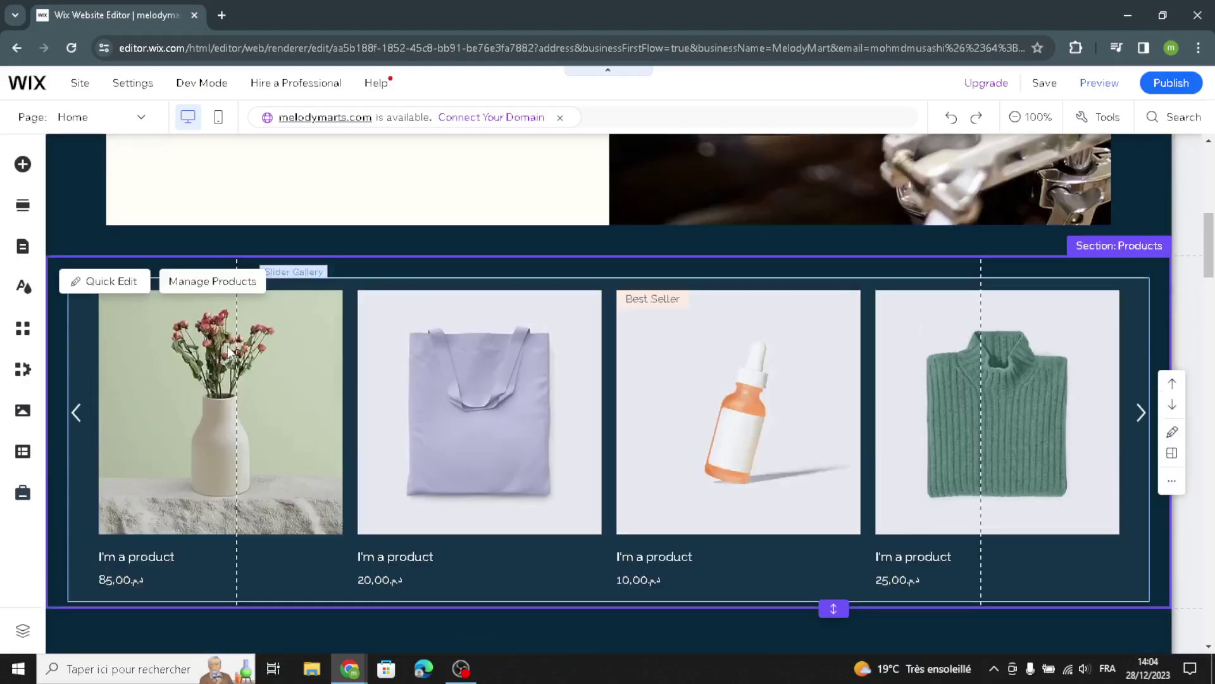
Step: Open the store's product management and start a new untitled product
left_click(220, 291)
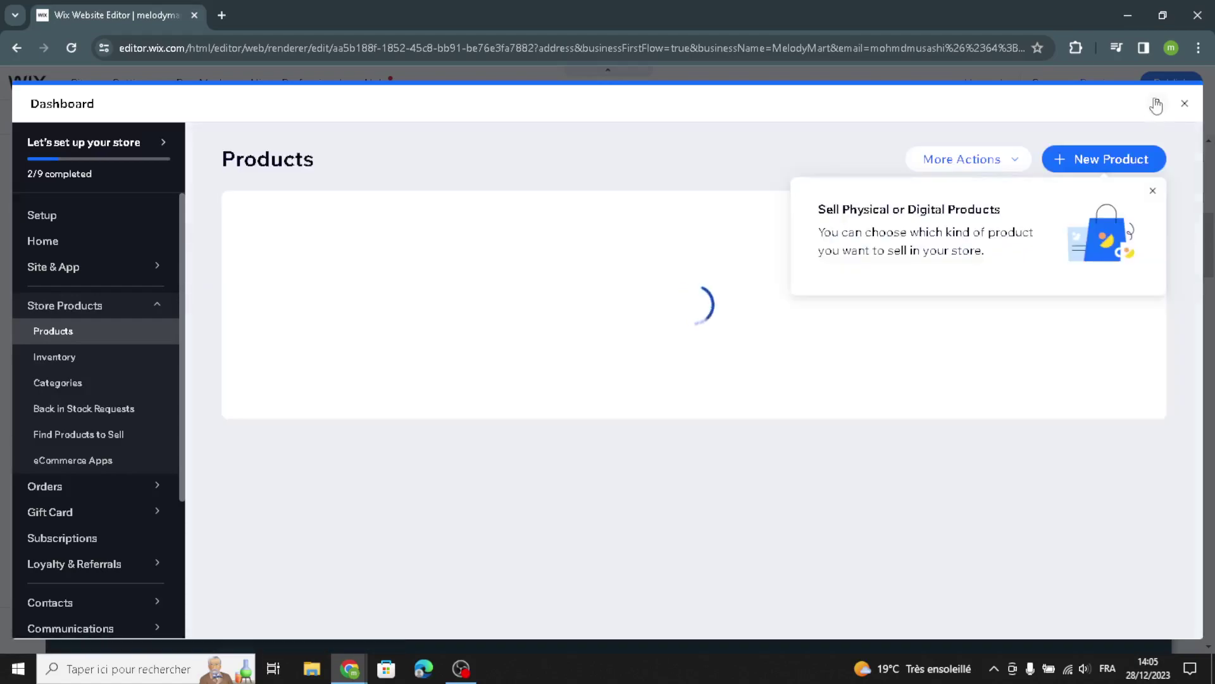
left_click(1120, 158)
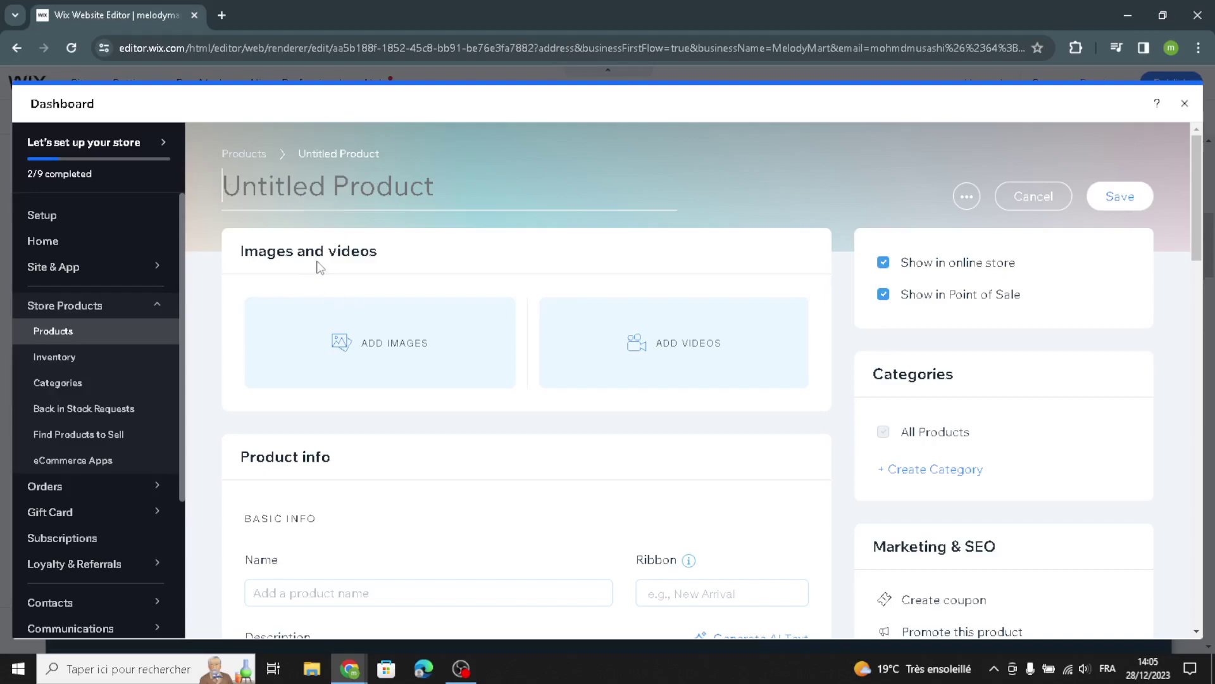
scroll(453, 334, "down", 3)
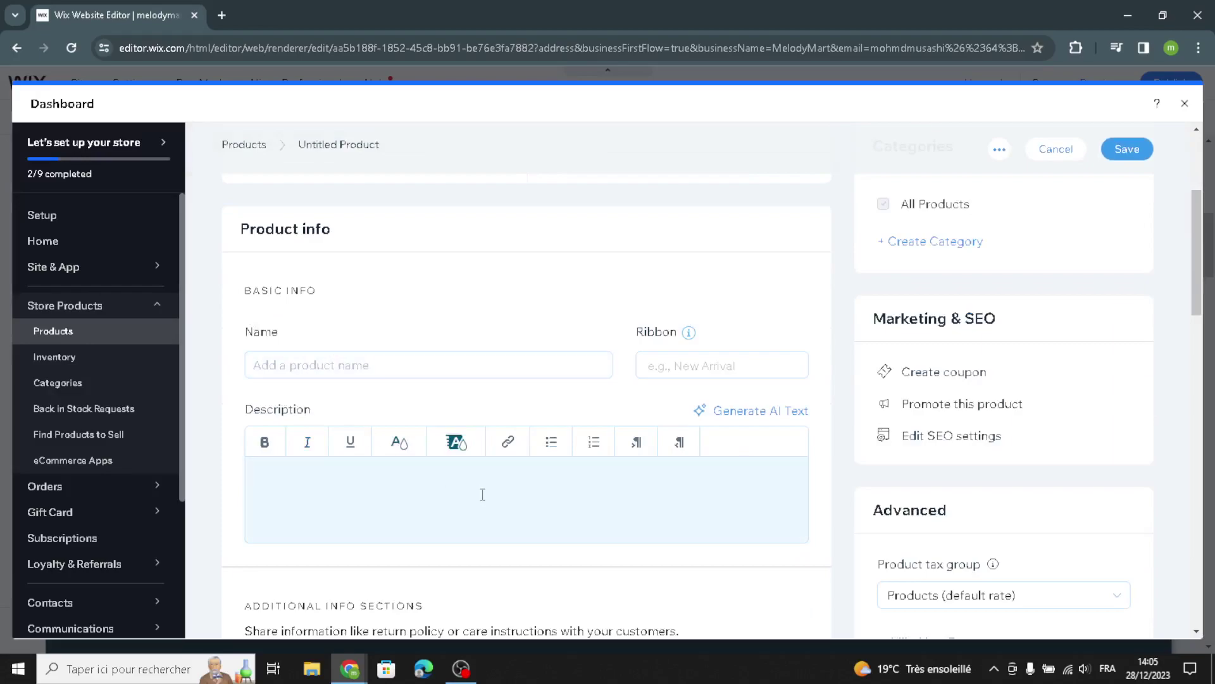
scroll(482, 494, "down", 3)
scroll(482, 494, "down", 2)
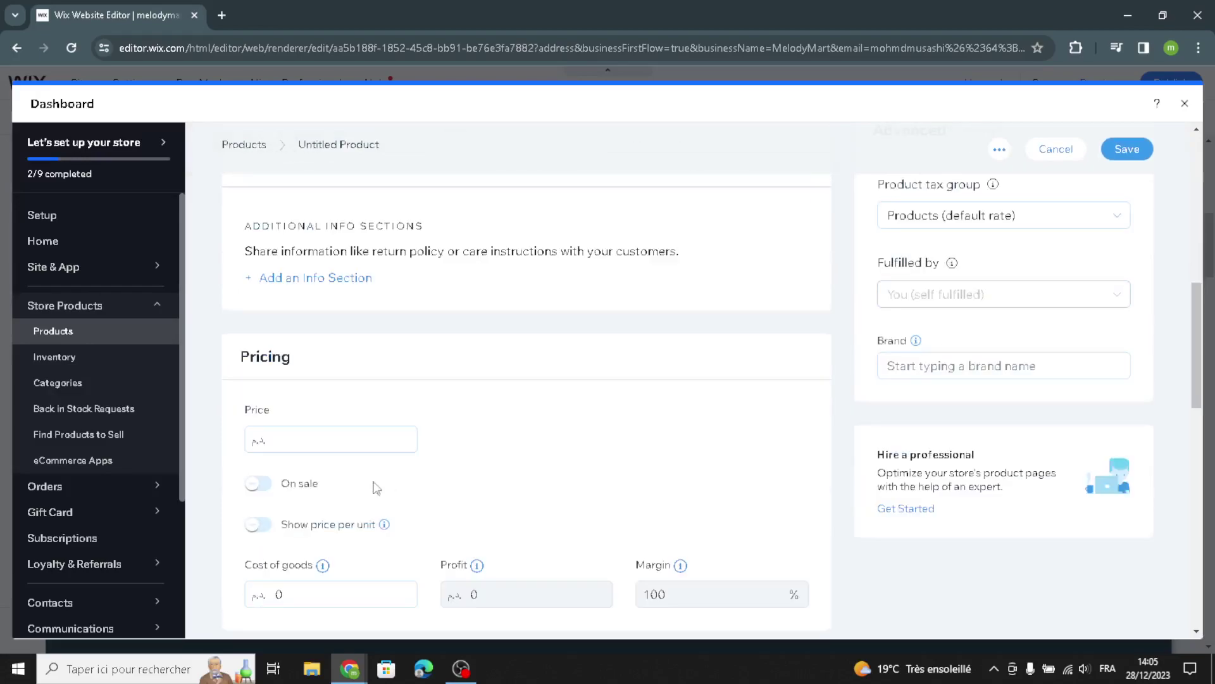
Step: Switch on On sale pricing for the product and review the pricing options
left_click(279, 443)
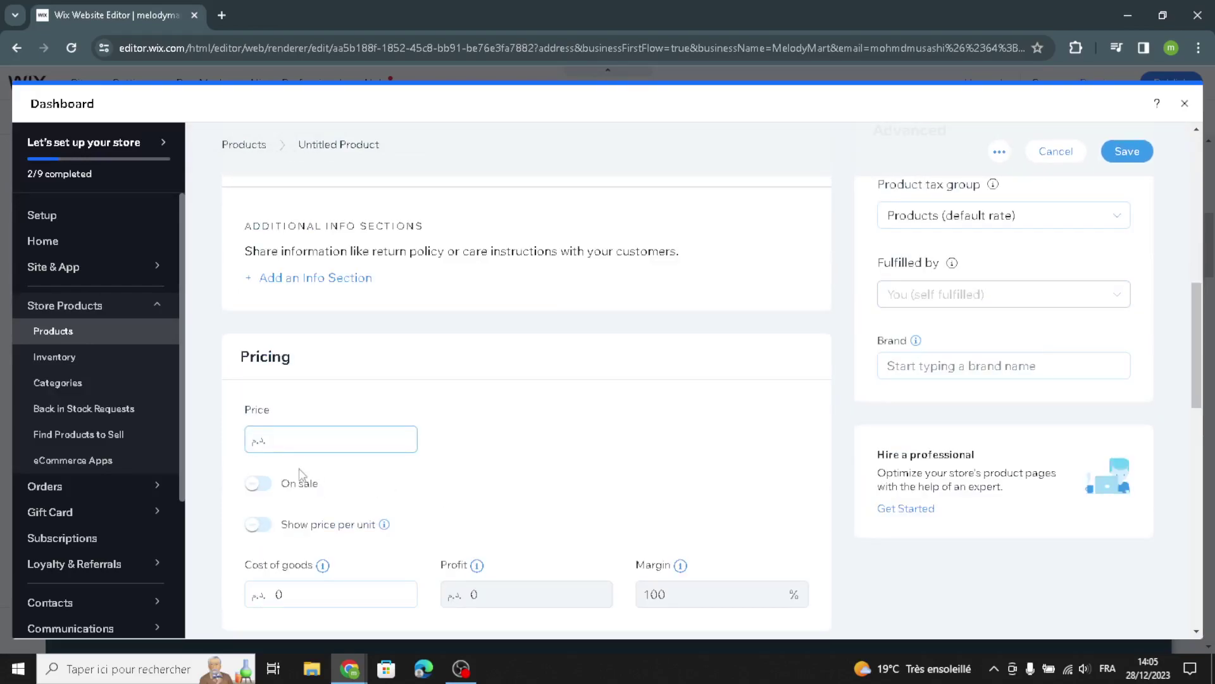
left_click(258, 488)
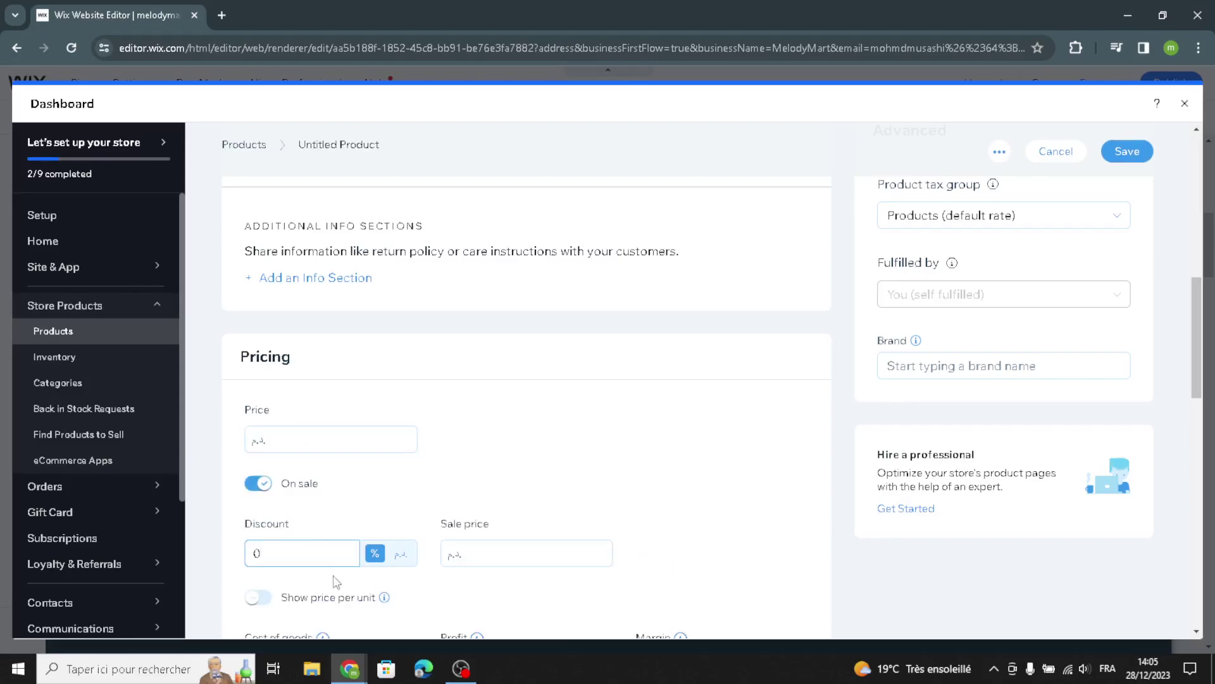
scroll(390, 491, "down", 2)
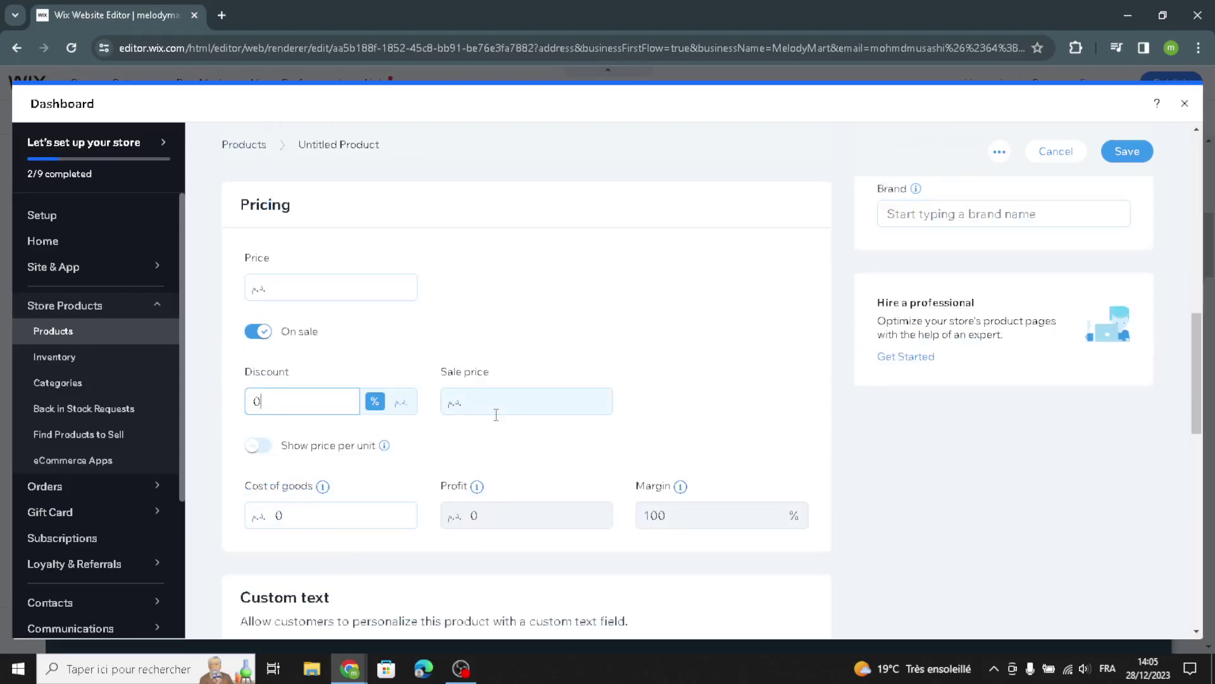
scroll(374, 491, "down", 6)
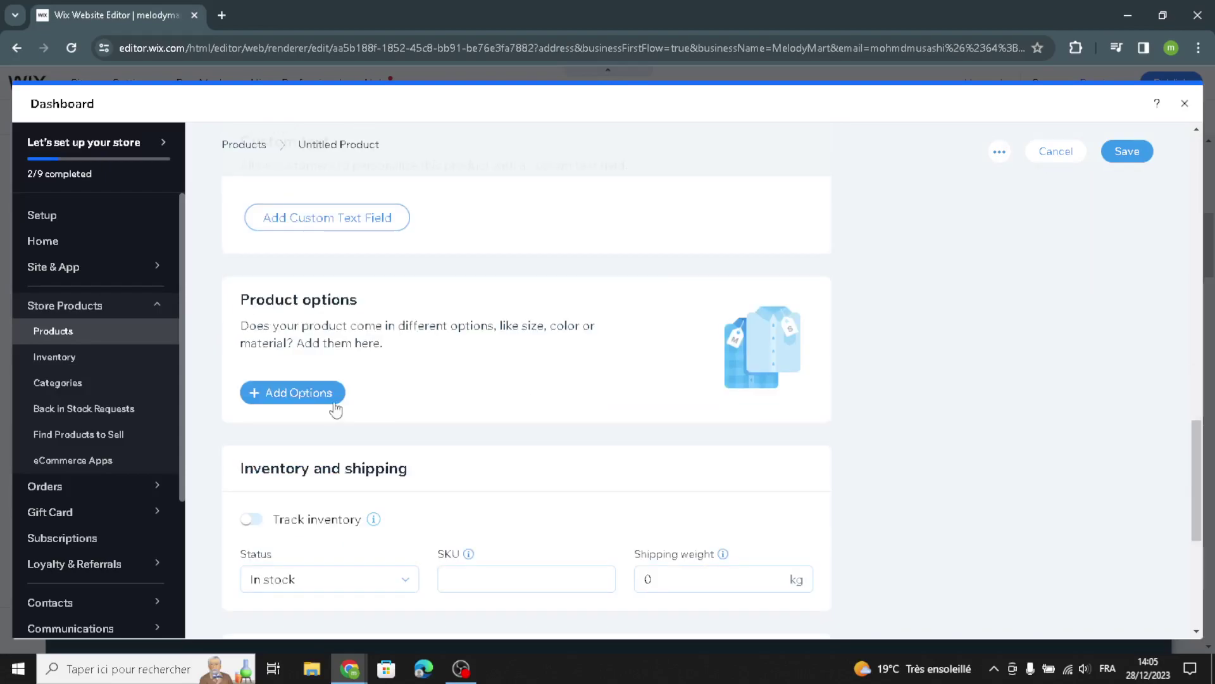
scroll(317, 380, "down", 1)
scroll(380, 283, "up", 2)
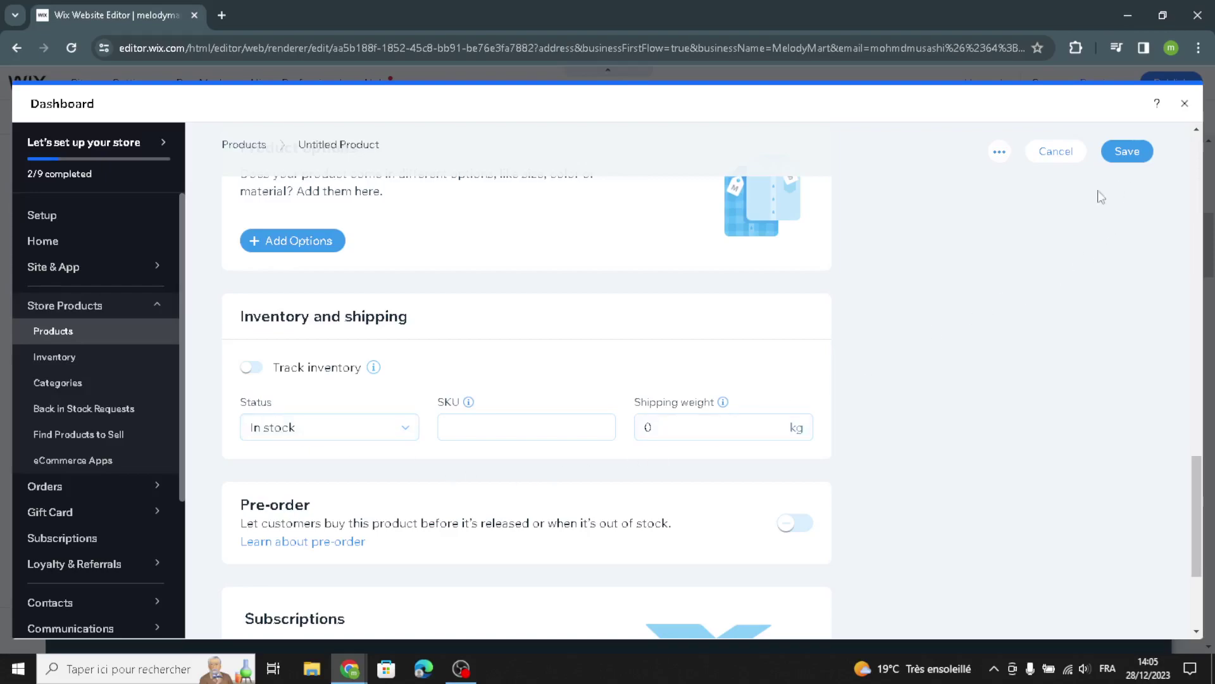
scroll(898, 252, "down", 1)
scroll(851, 285, "up", 5)
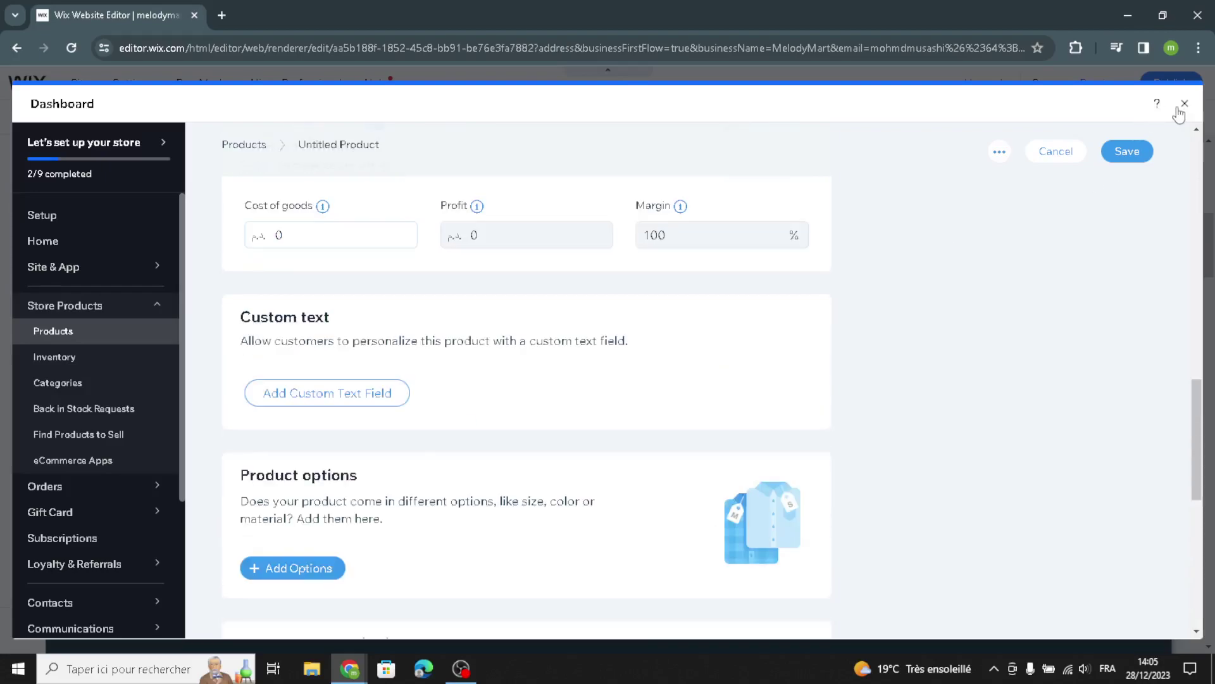
Step: Close the product dashboard and select the intro paragraph under 'Brands We Offer'
left_click(1184, 104)
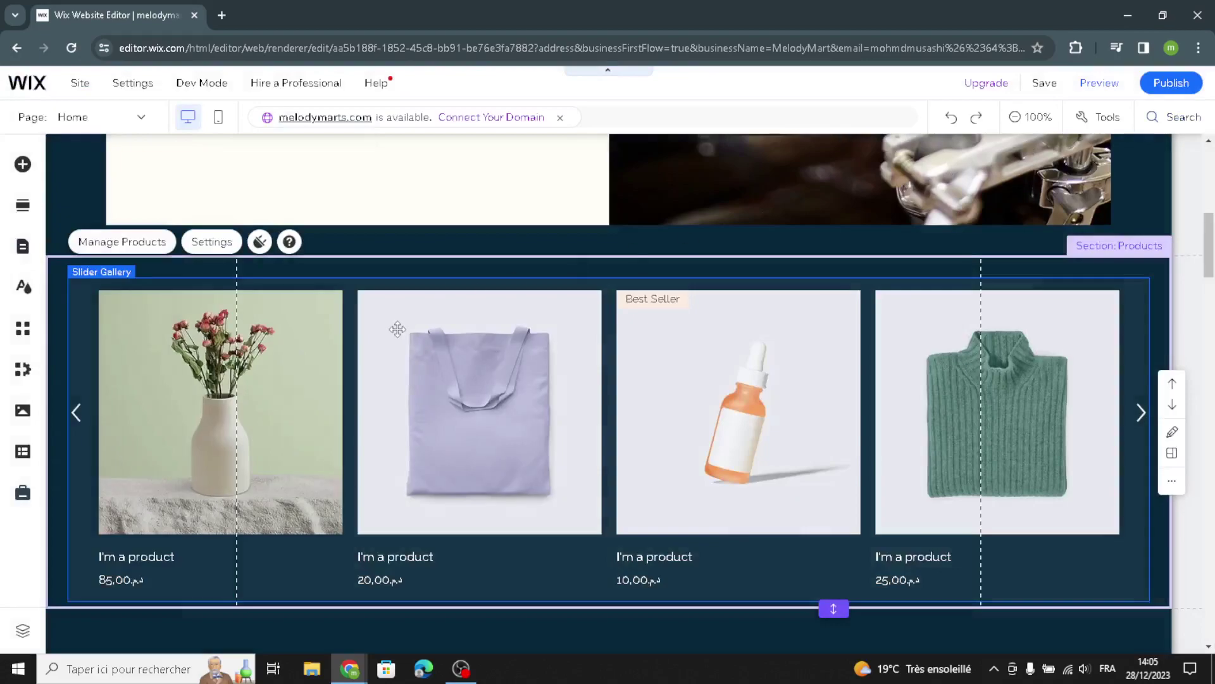
scroll(396, 329, "down", 6)
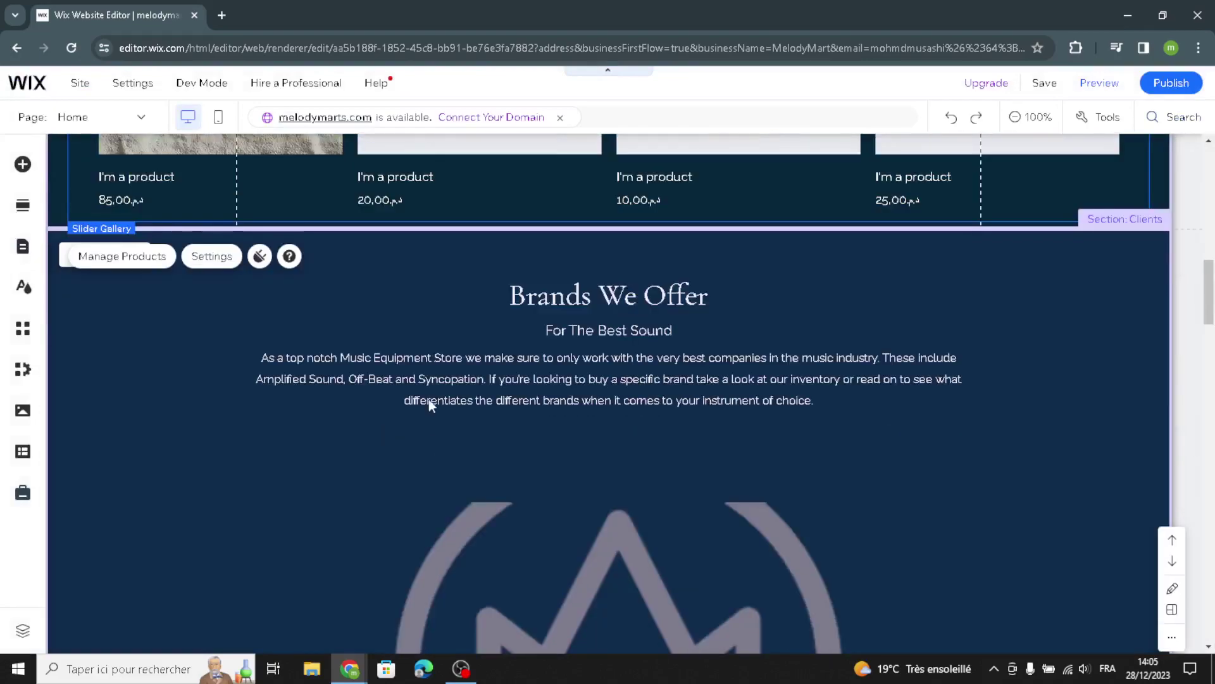
left_click(643, 377)
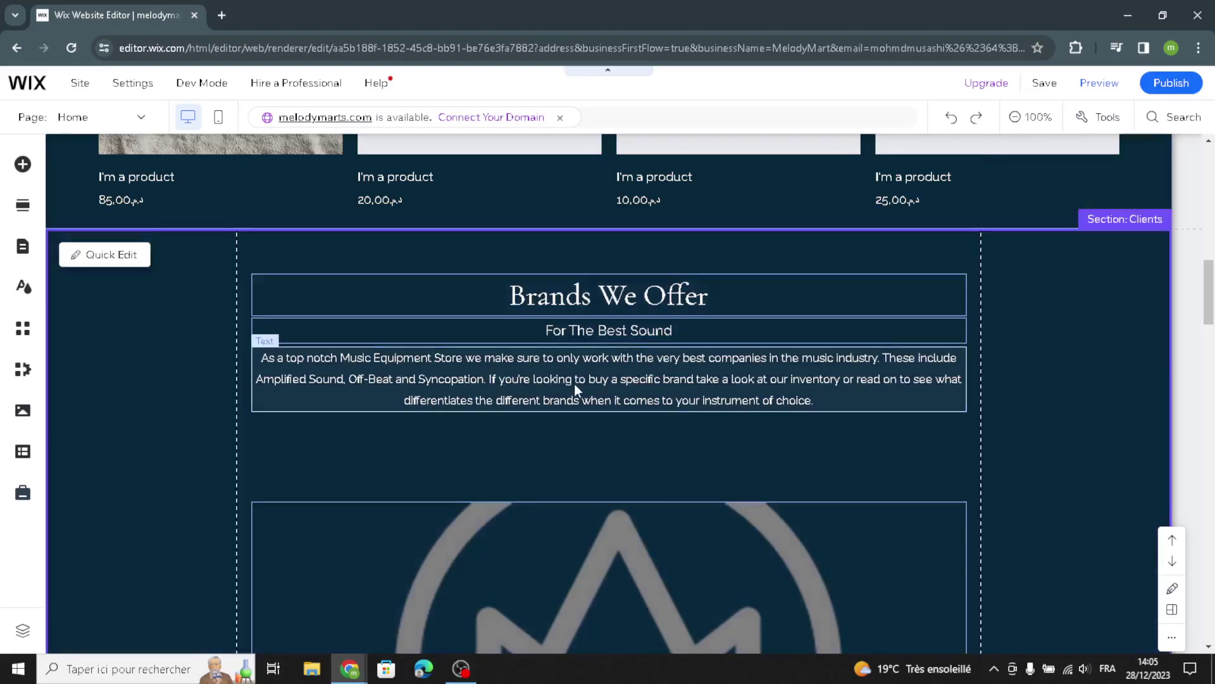
left_click(436, 377)
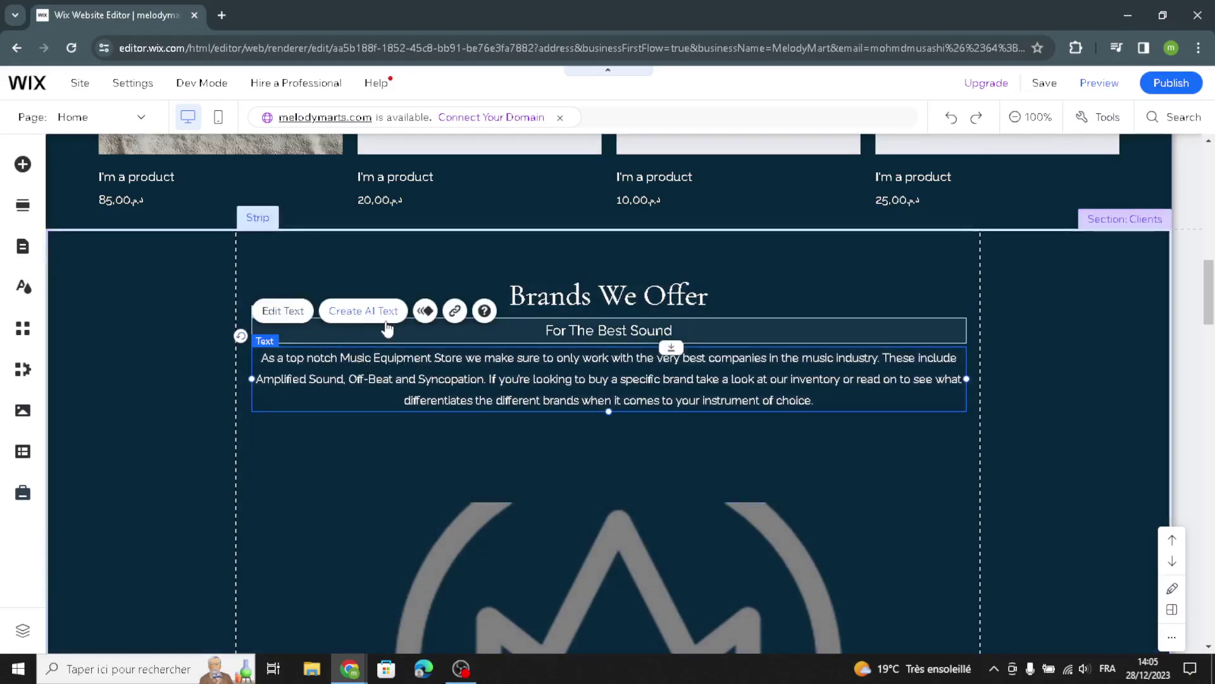
Step: Switch the Brands We Offer paragraph font from Raleway to Reklame Script
left_click(287, 311)
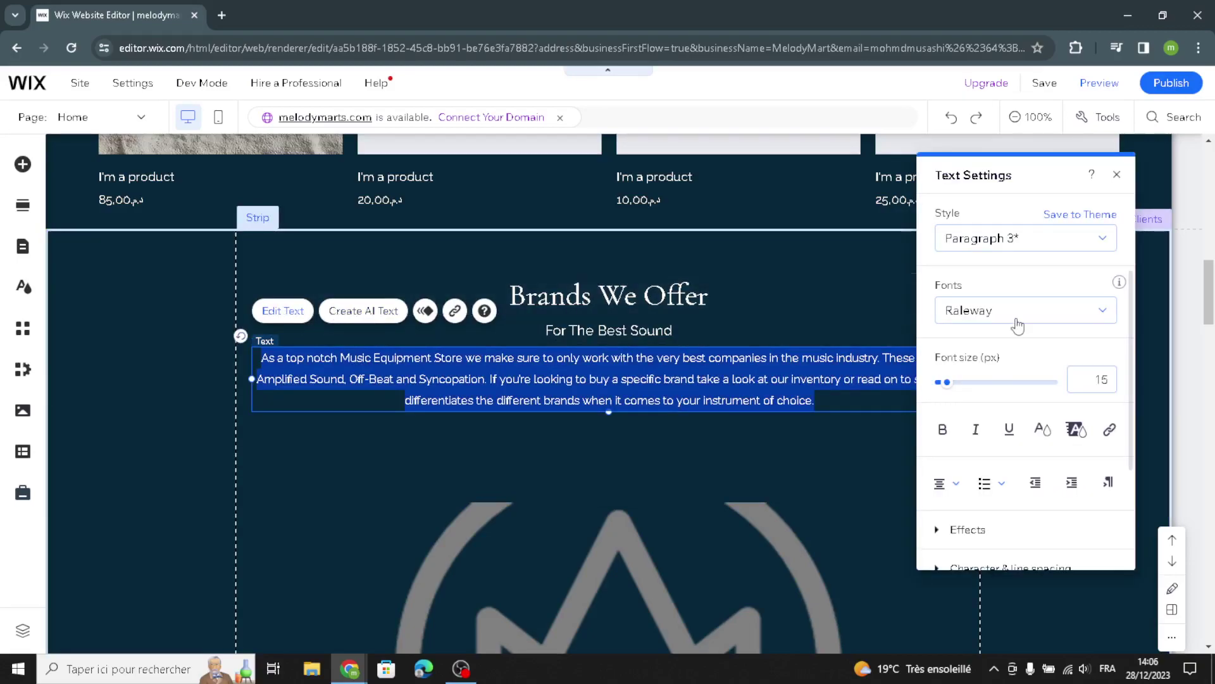
left_click(1006, 319)
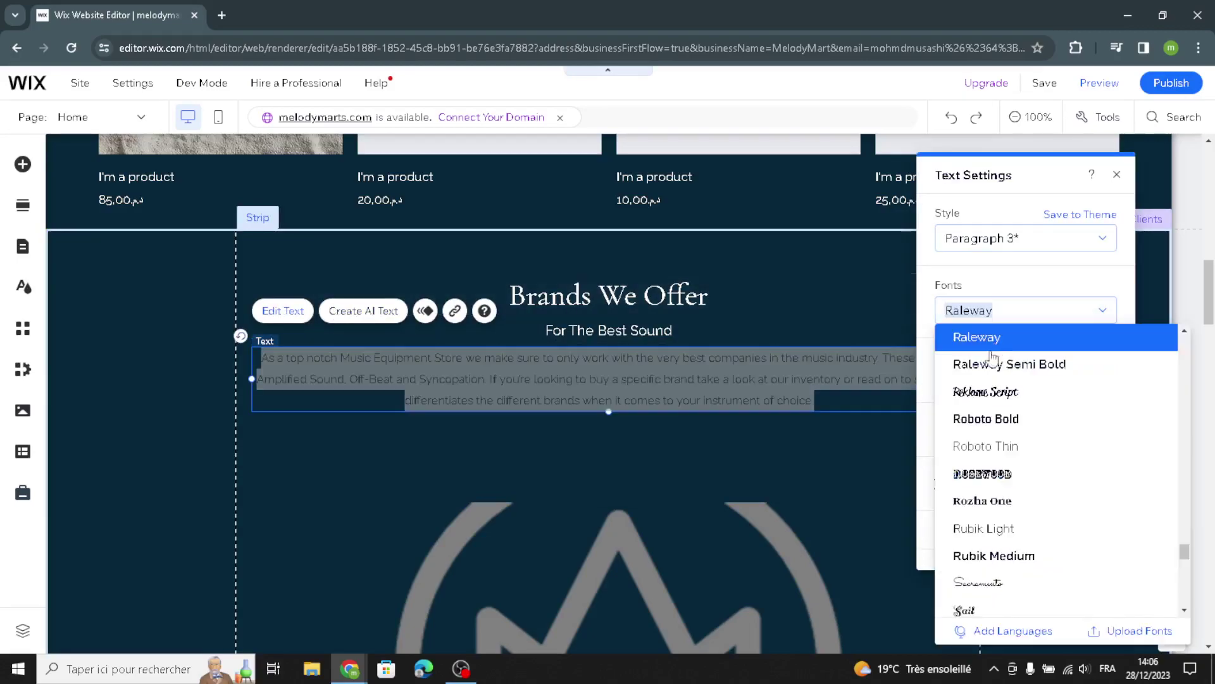
left_click(987, 394)
left_click(838, 443)
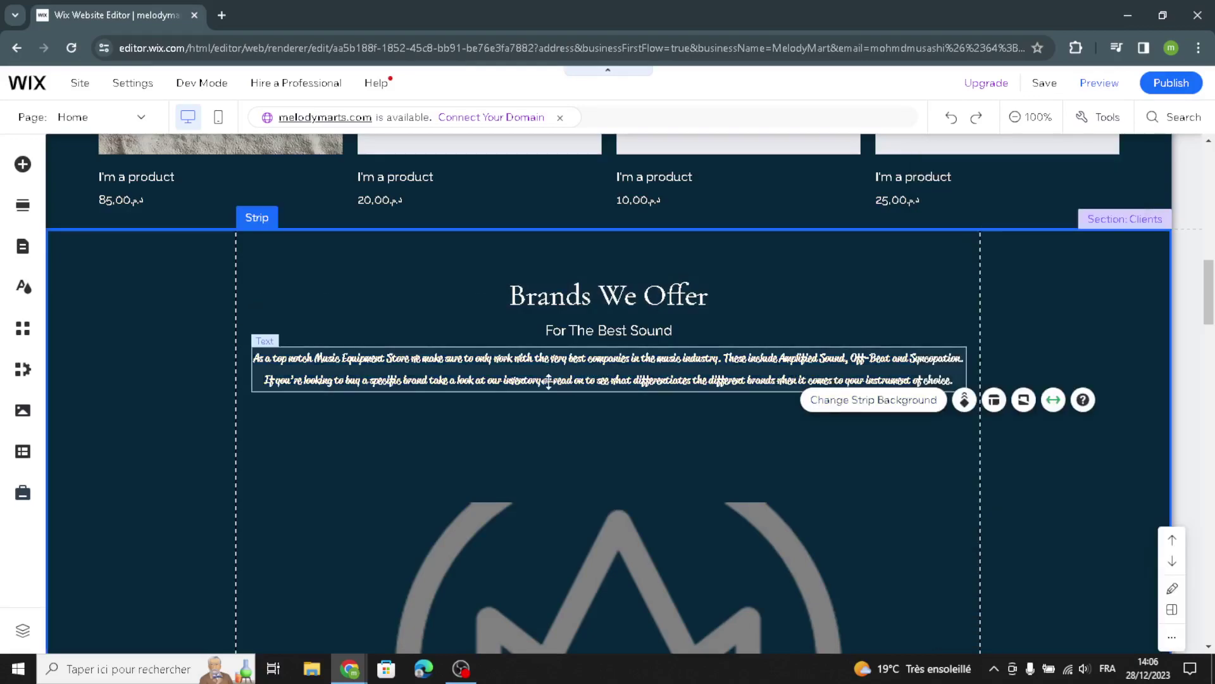
Step: Scroll to the 'Come Visit' Opening Hours strip and select its hours text box
scroll(758, 415, "down", 15)
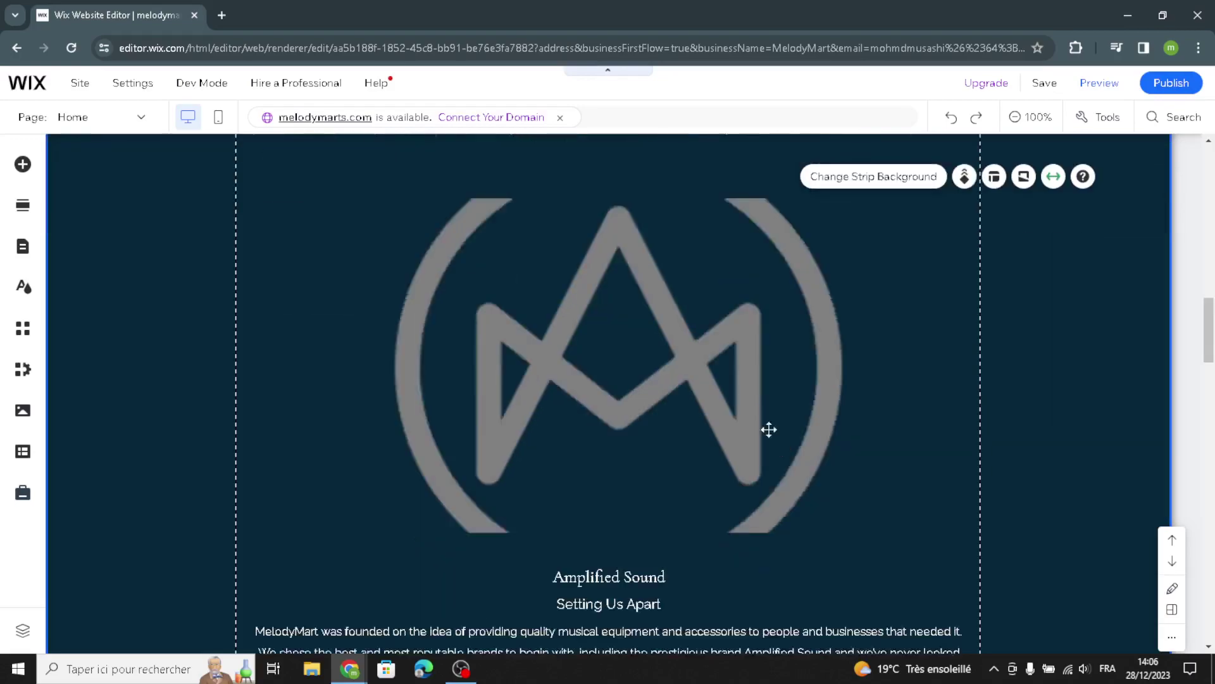
scroll(737, 400, "down", 15)
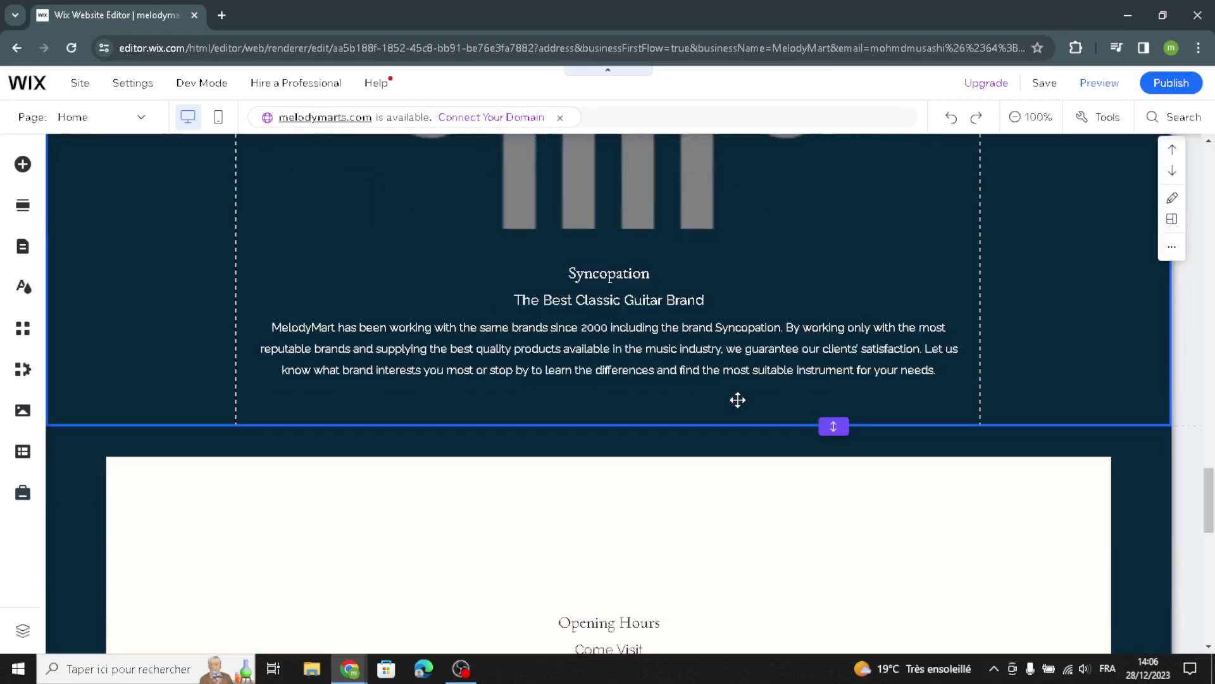
scroll(733, 491, "up", 2)
scroll(740, 412, "down", 1)
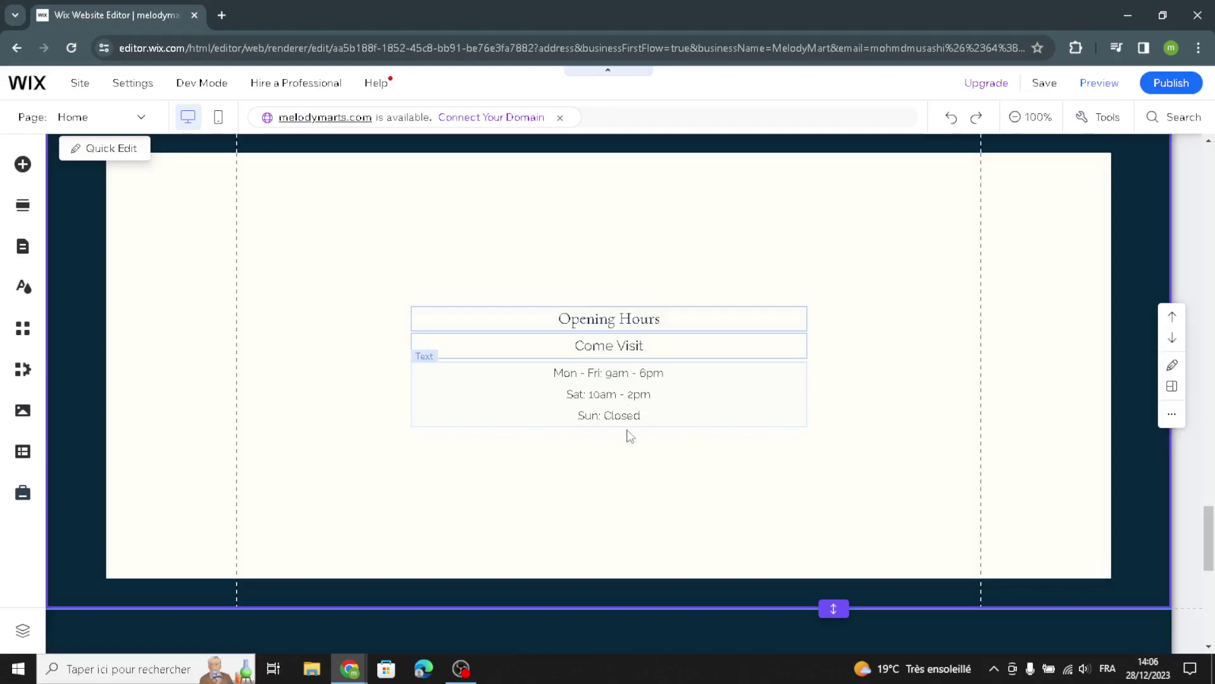
left_click(595, 392)
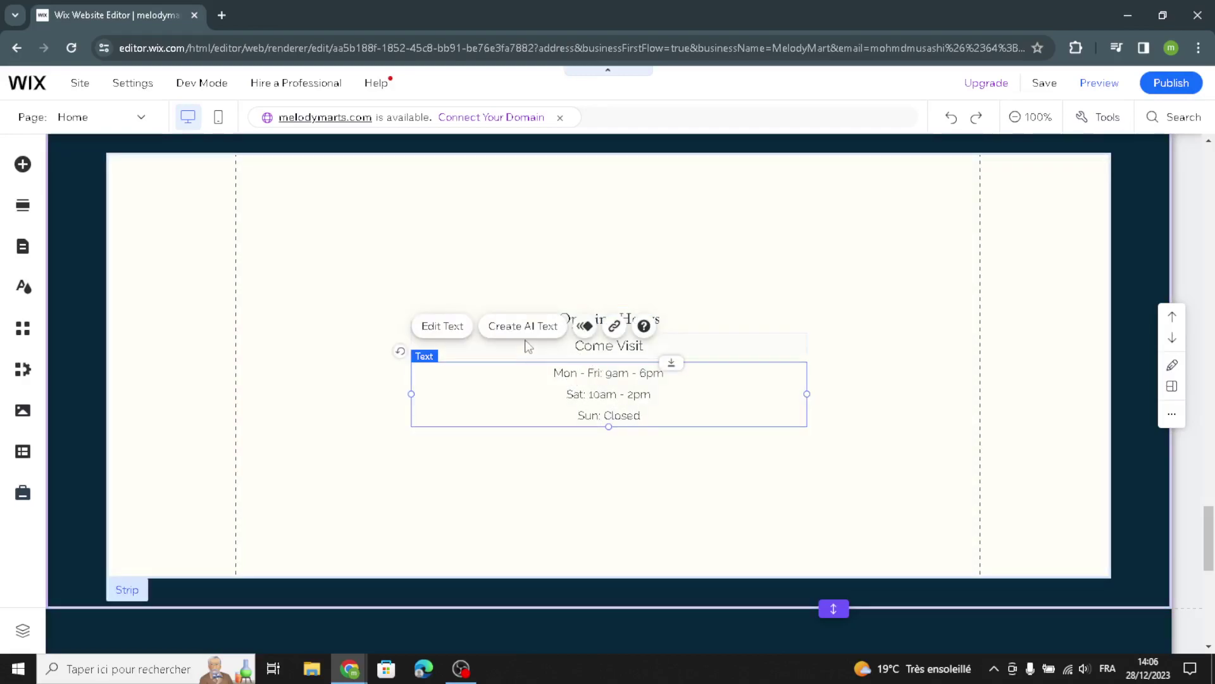
Step: Change the Opening Hours strip background from pale cream to slate grey #445D6A
left_click(865, 326)
left_click(891, 283)
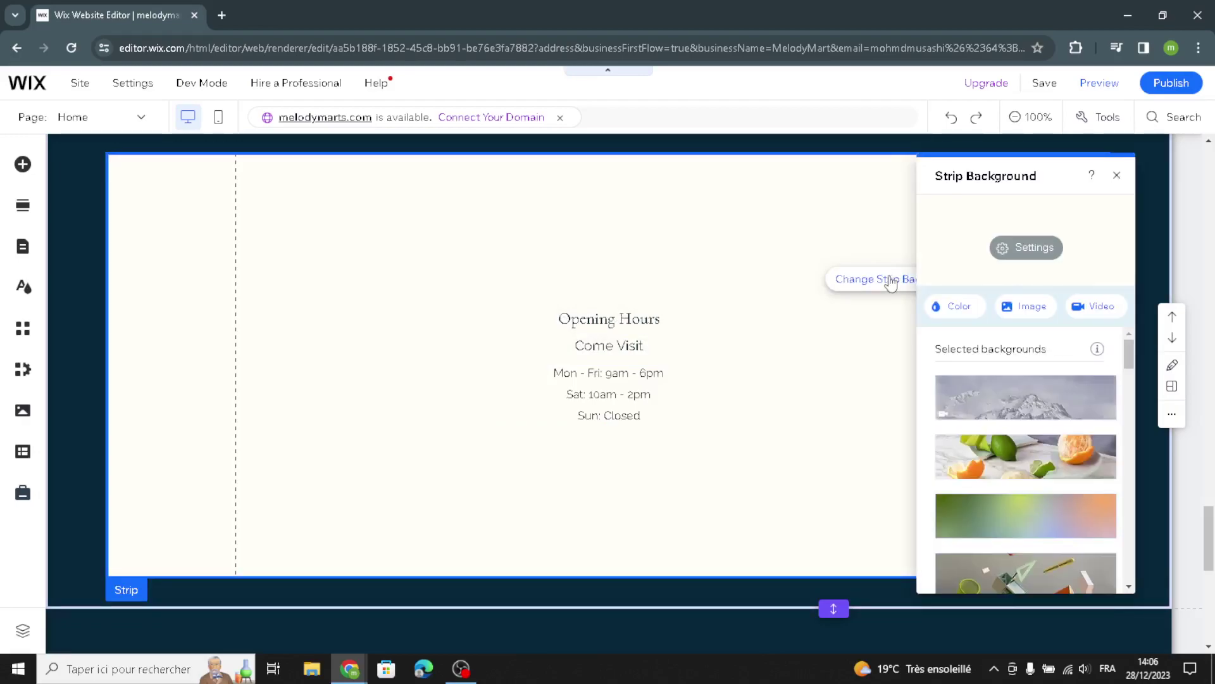
left_click(970, 316)
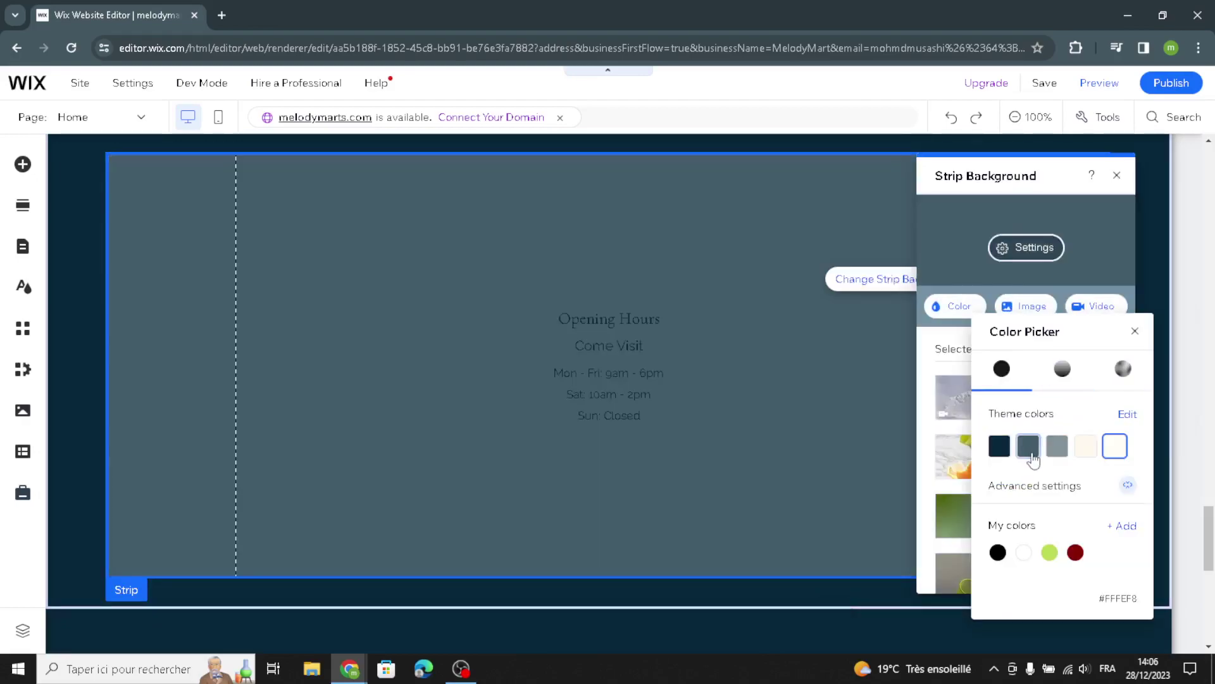
left_click(1030, 449)
left_click(434, 310)
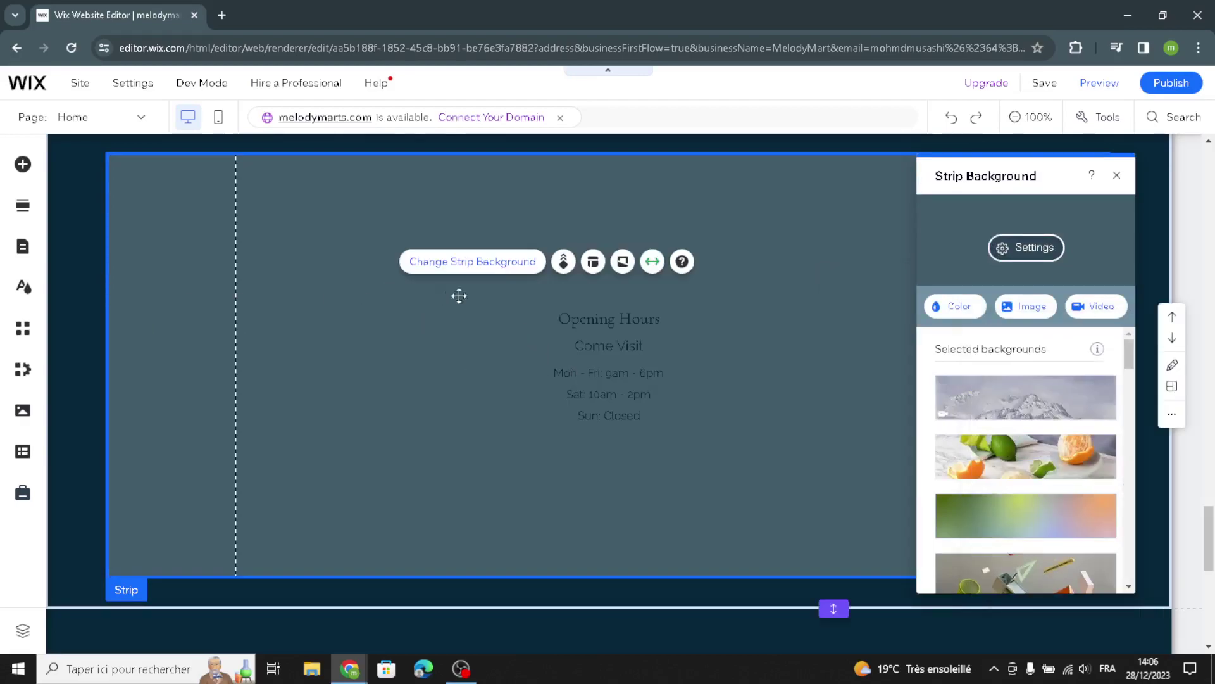
scroll(751, 401, "down", 1)
scroll(734, 405, "down", 4)
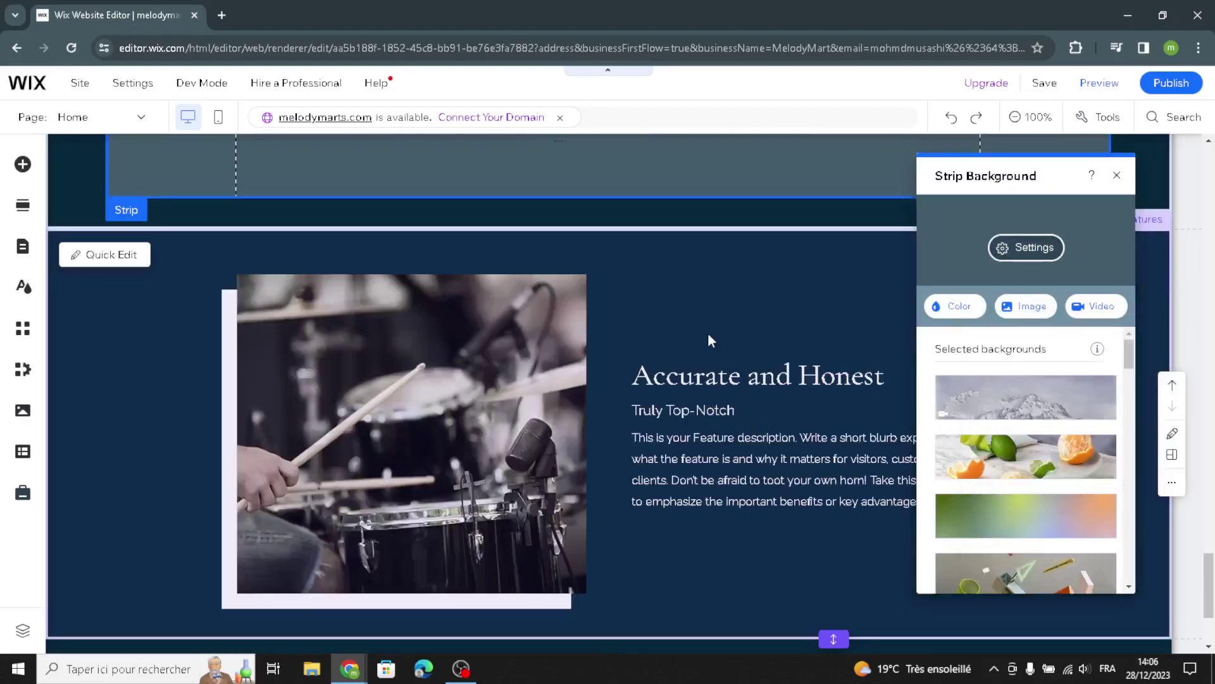
Step: Close the Strip Background panel, then check the Features drum image and the footer
left_click(737, 295)
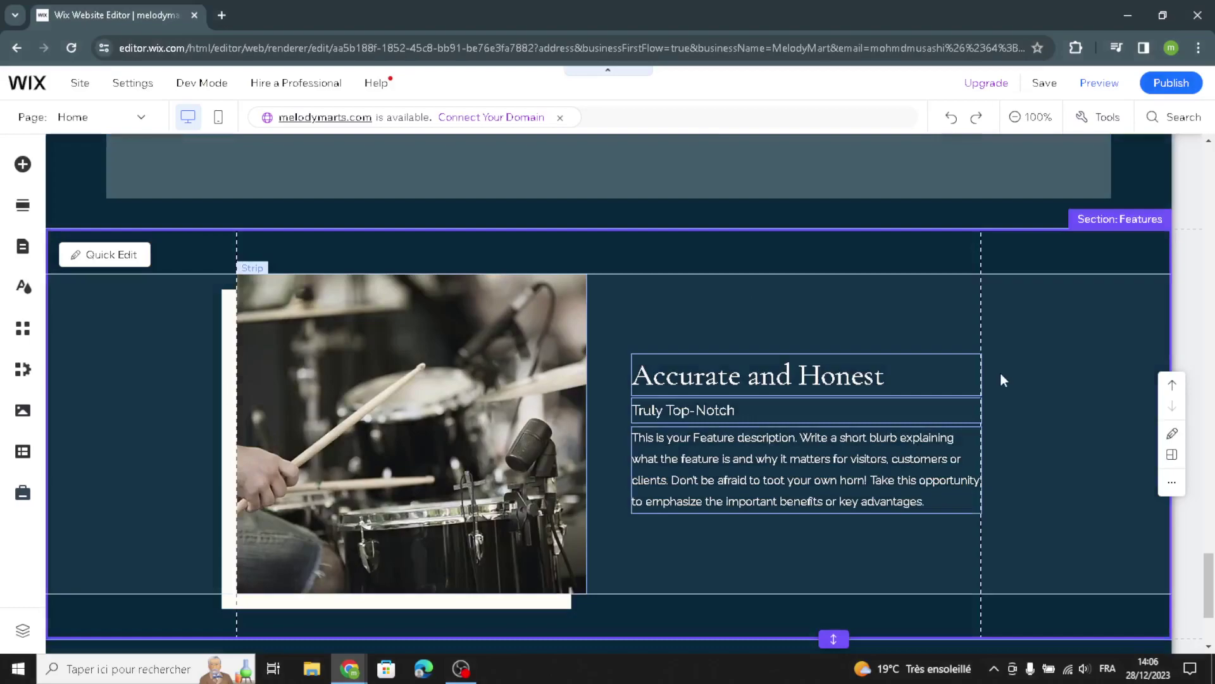
scroll(997, 392, "down", 1)
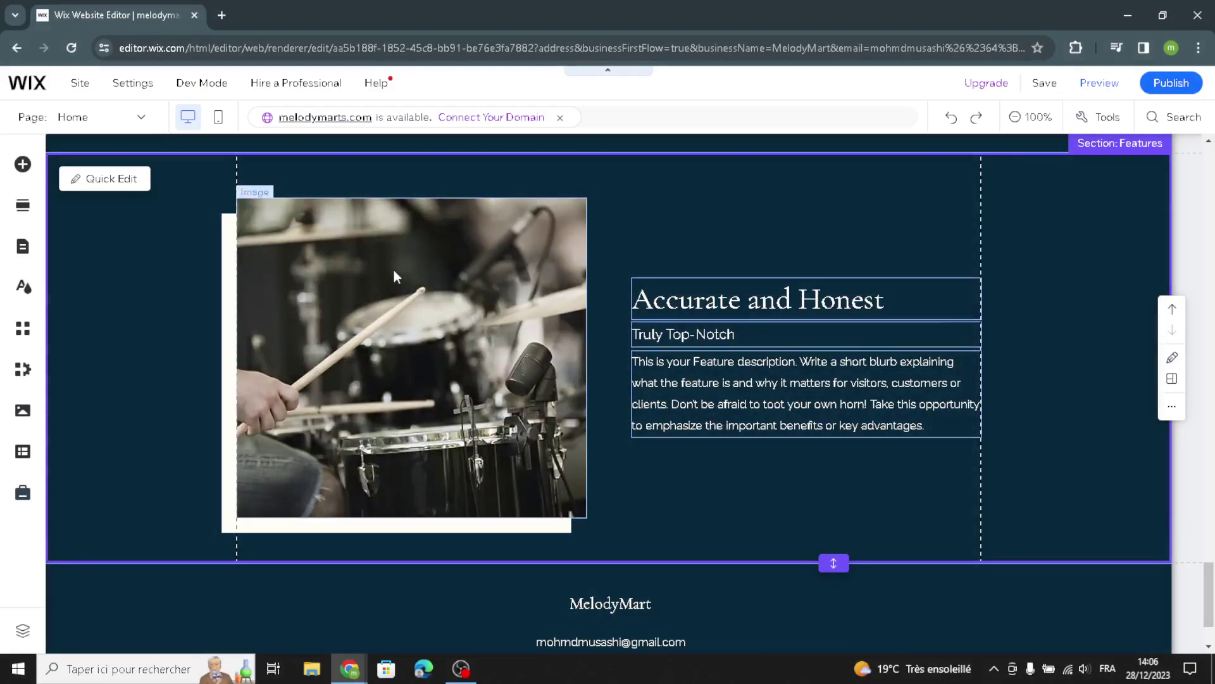
left_click(394, 272)
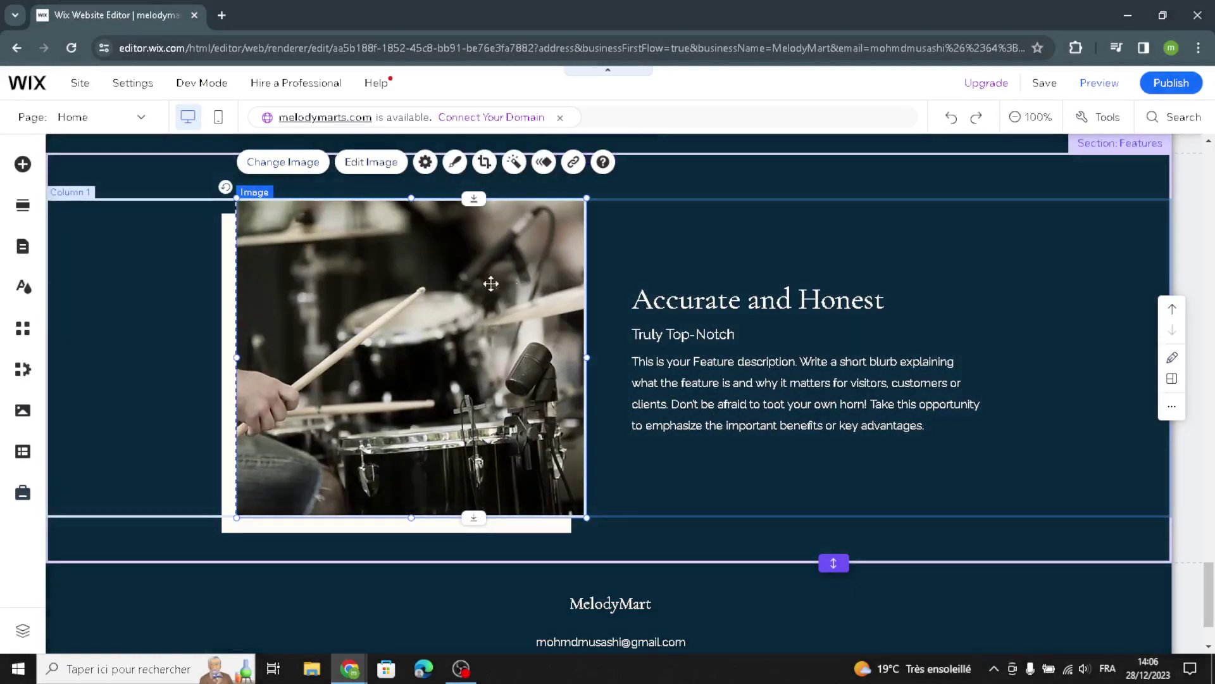
scroll(633, 380, "down", 2)
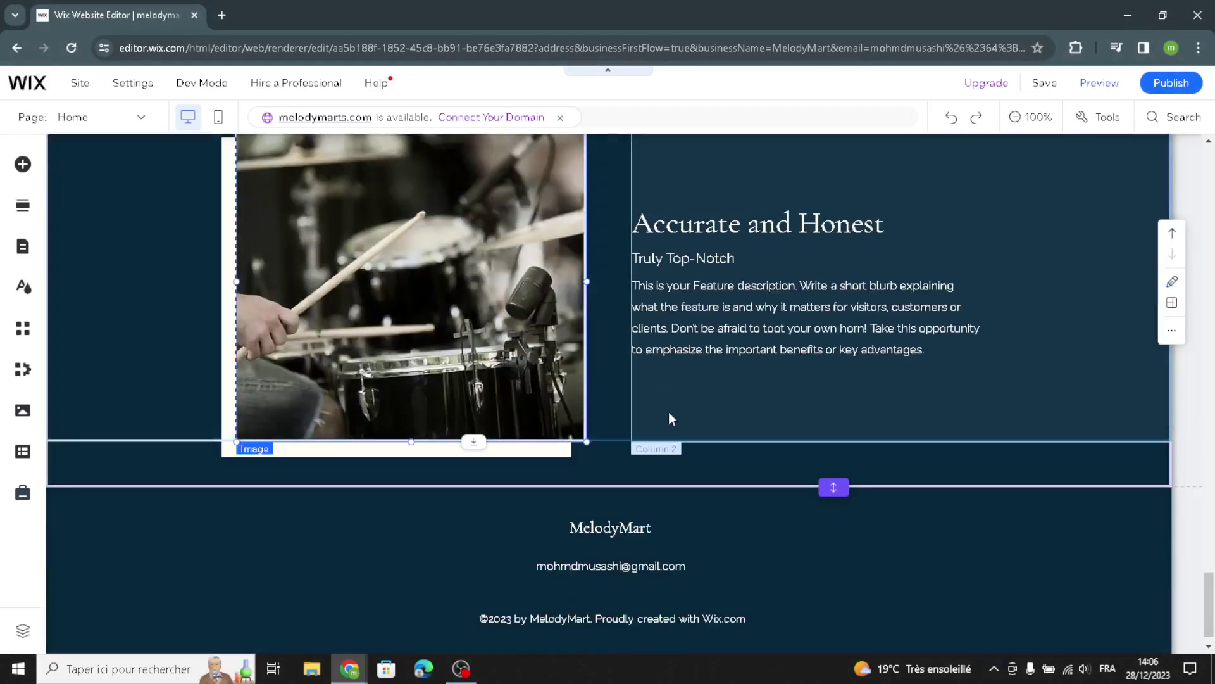
left_click(623, 537)
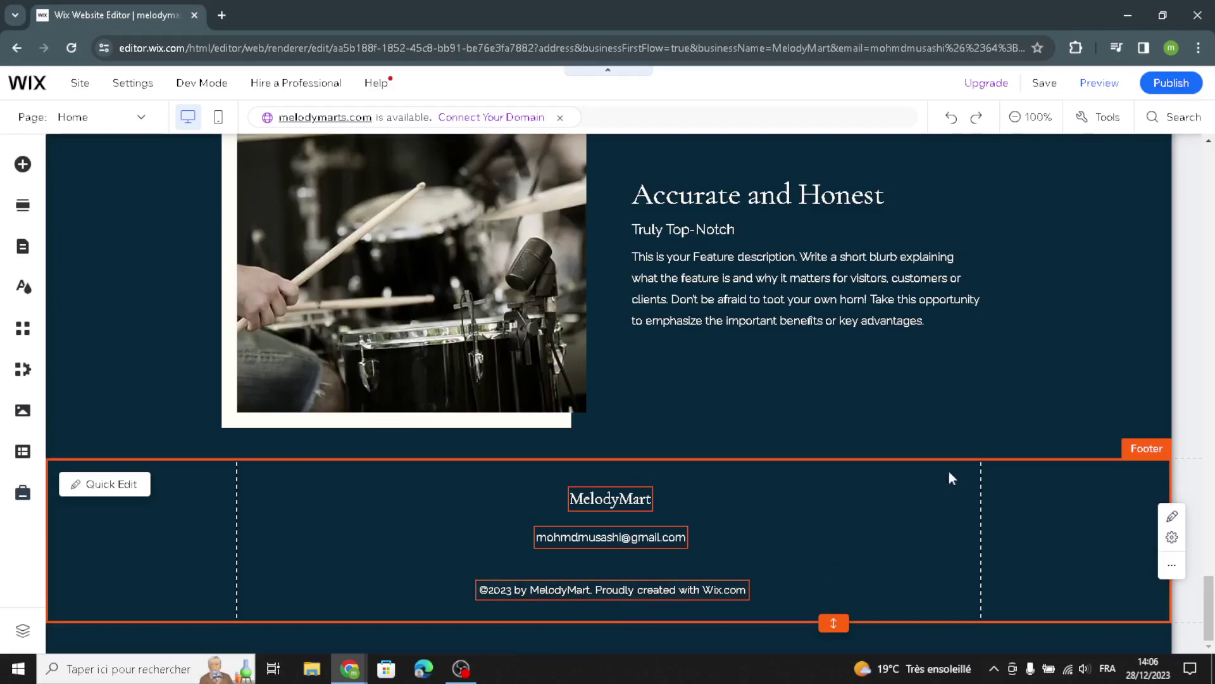
scroll(956, 352, "up", 6)
scroll(901, 210, "up", 10)
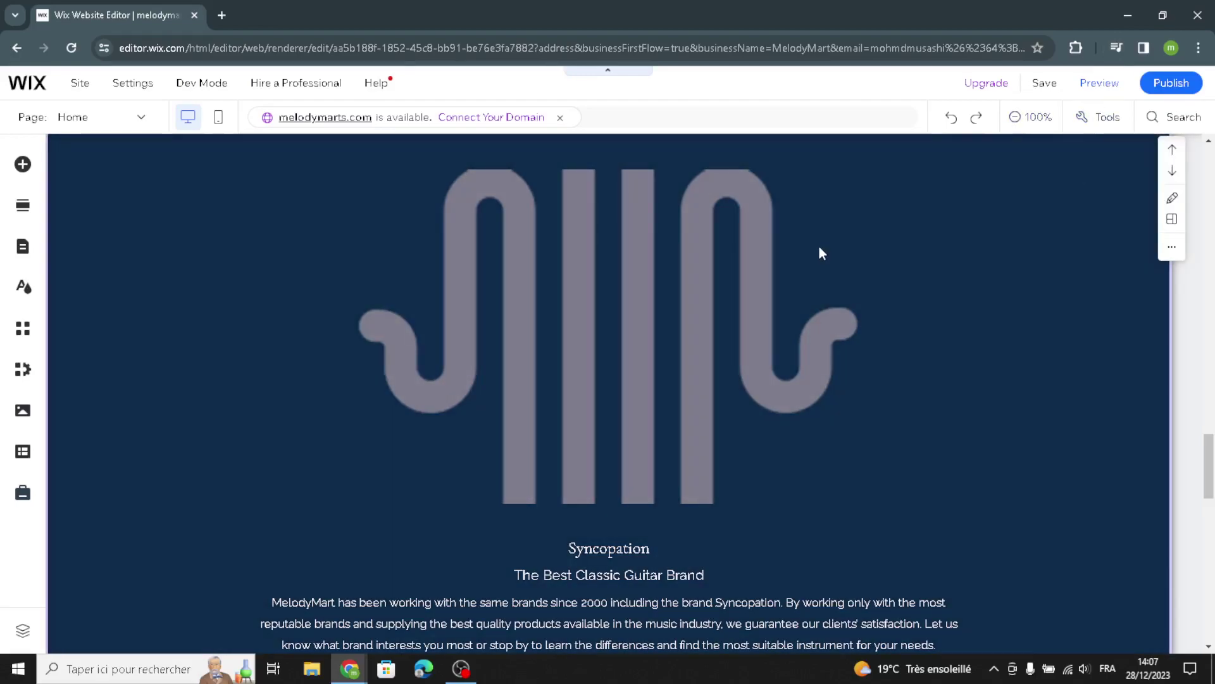
Step: Scroll back up the homepage and publish the MelodyMart site's latest changes
scroll(819, 248, "up", 3)
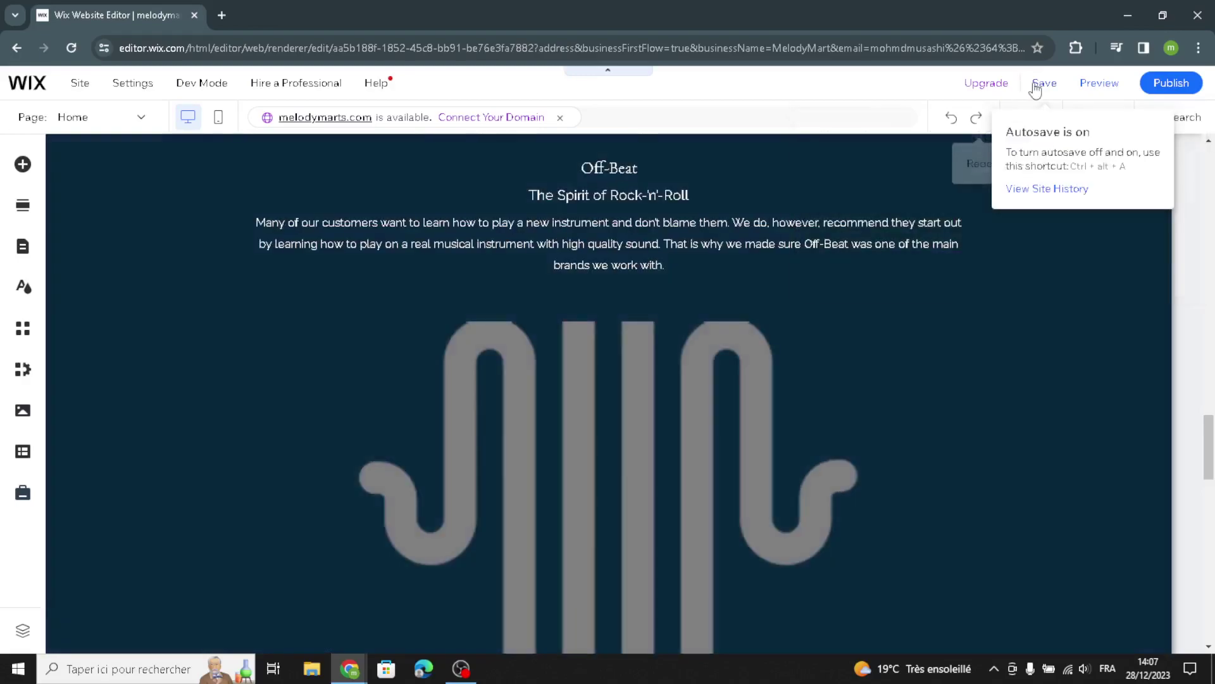
scroll(830, 304, "up", 6)
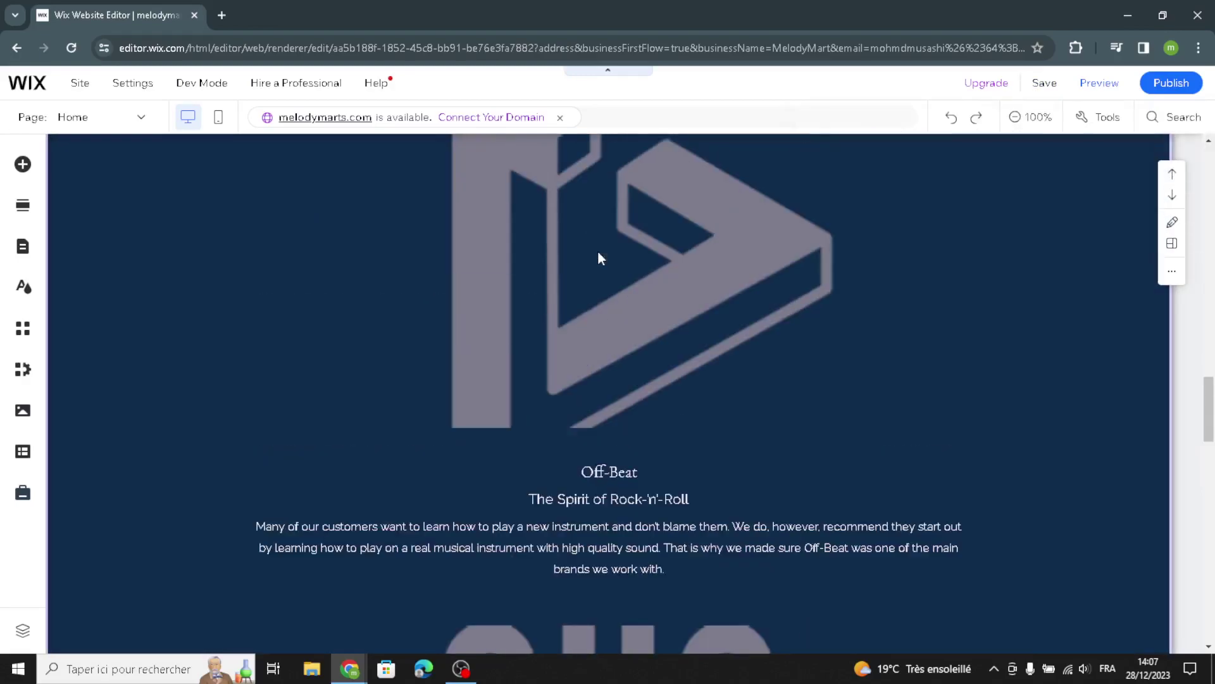
scroll(784, 234, "up", 9)
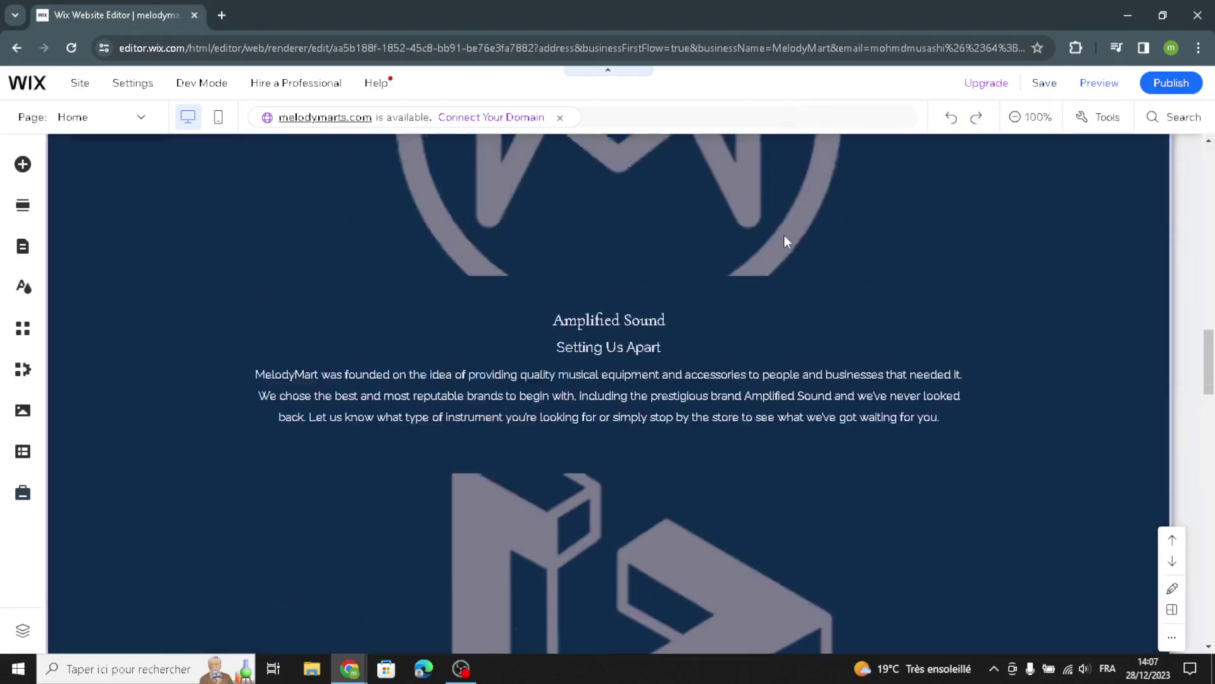
mouse_move(1164, 85)
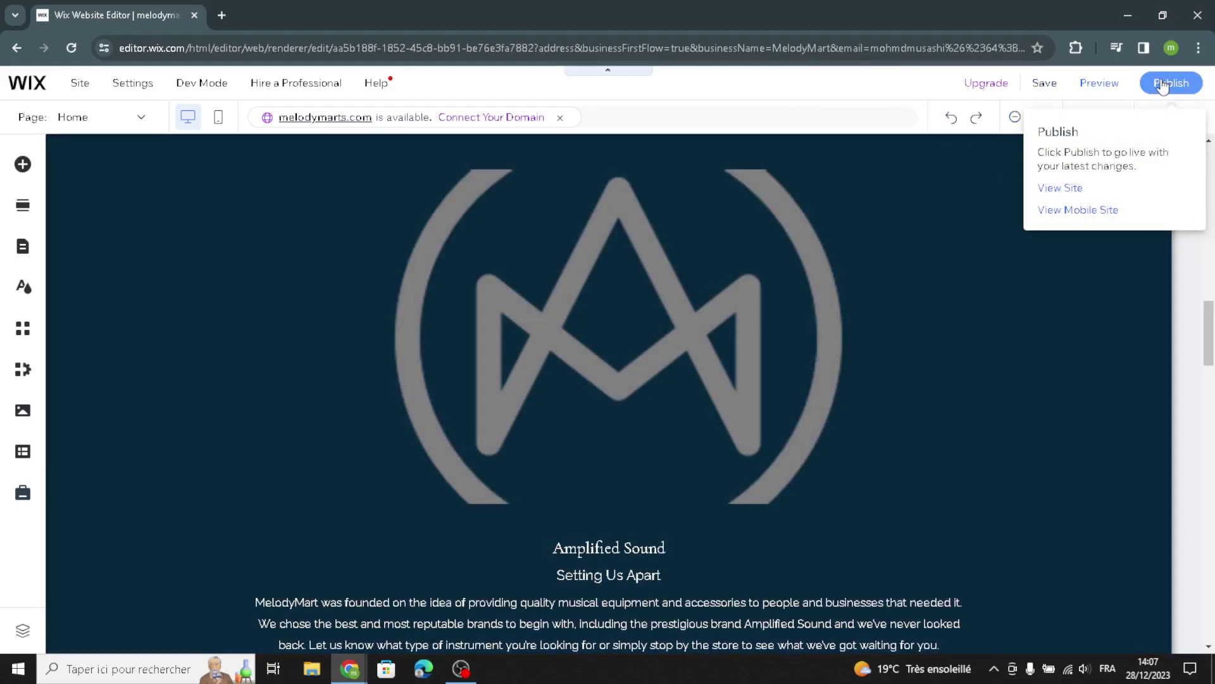
left_click(1160, 87)
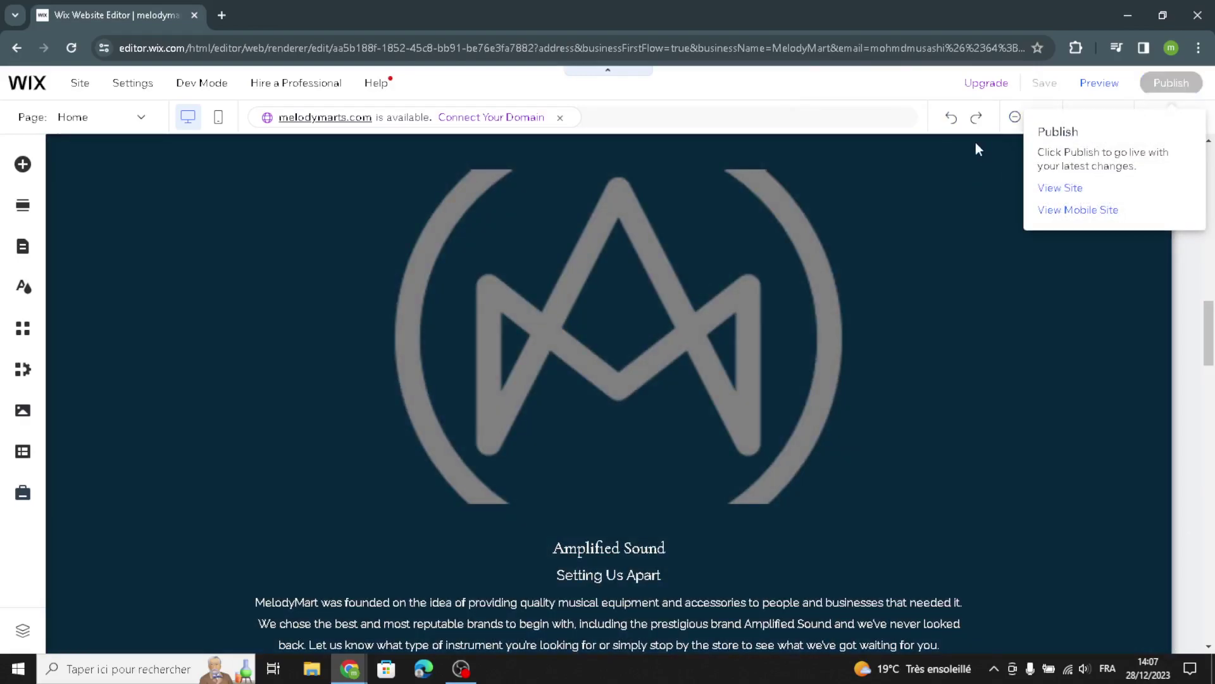